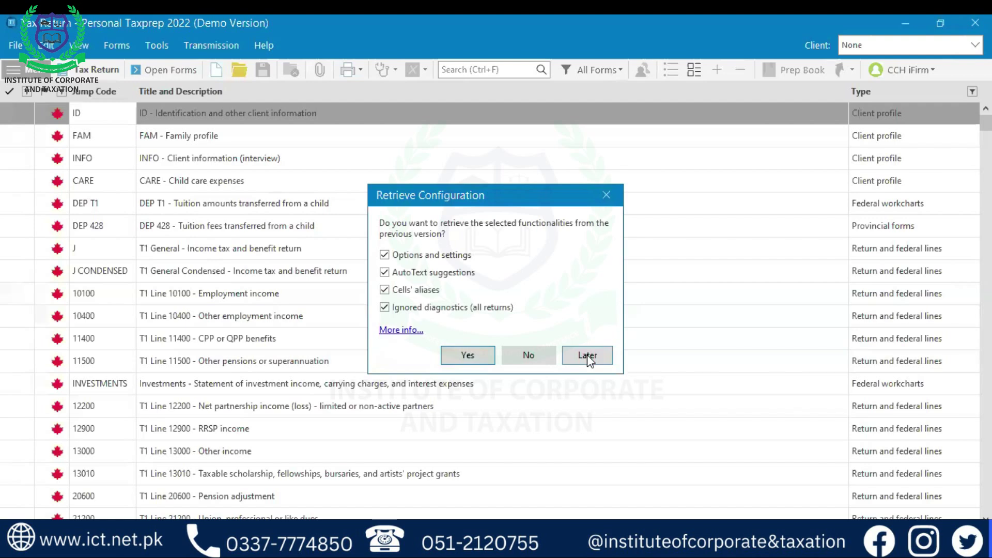
- Postpone retrieving the previous version's configuration by choosing Later
{"action": "left_click", "coordinate": [586, 354]}
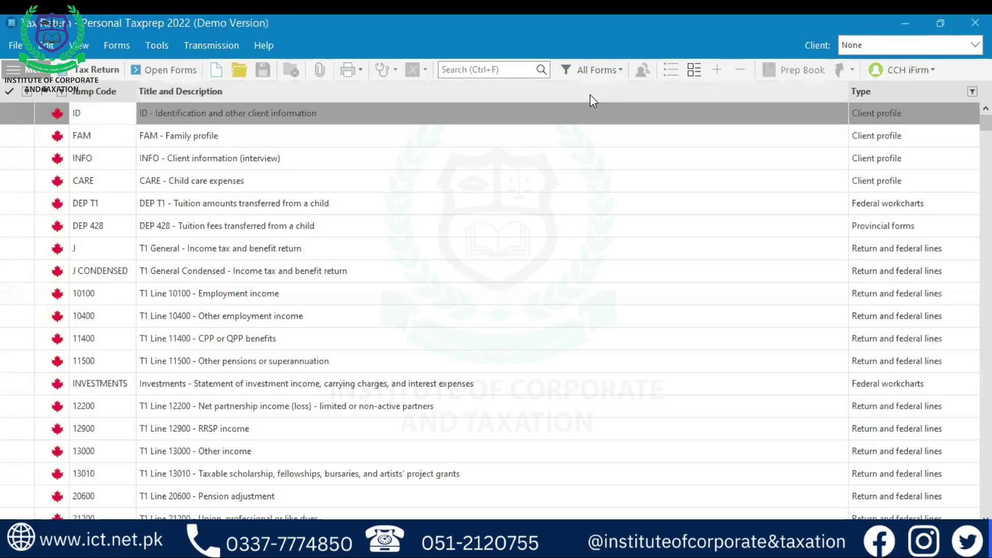
- Open the ID form and create a new blank T1 return from the 'No document is active' prompt
{"action": "double_click", "coordinate": [210, 121]}
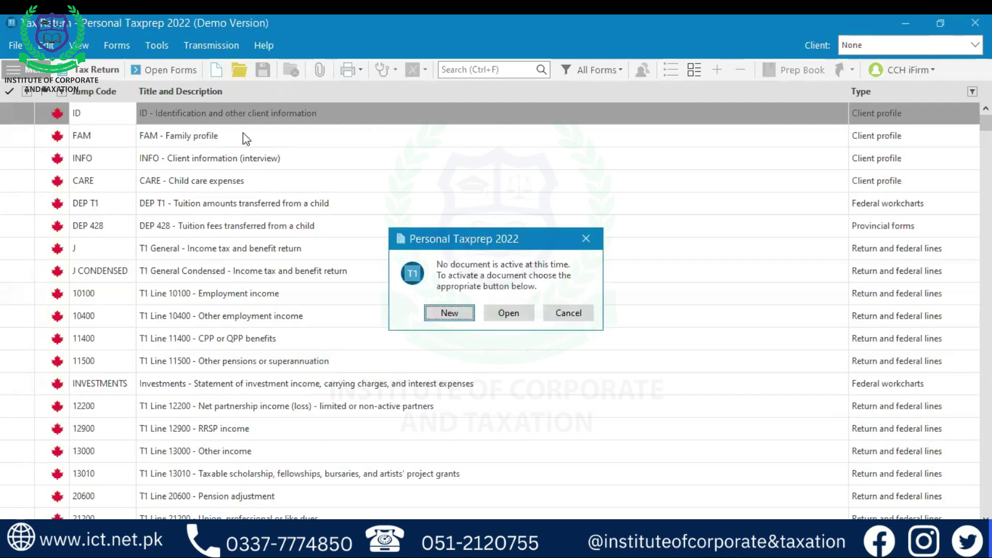
{"action": "left_click", "coordinate": [447, 314]}
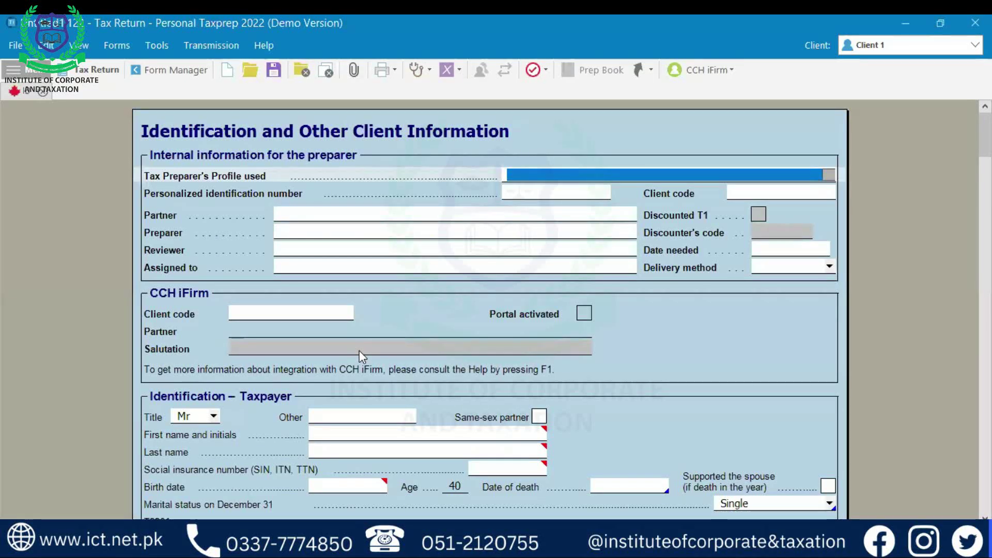
{"action": "scroll", "coordinate": [359, 351], "scroll_direction": "down", "scroll_amount": 3}
{"action": "scroll", "coordinate": [356, 350], "scroll_direction": "up", "scroll_amount": 3}
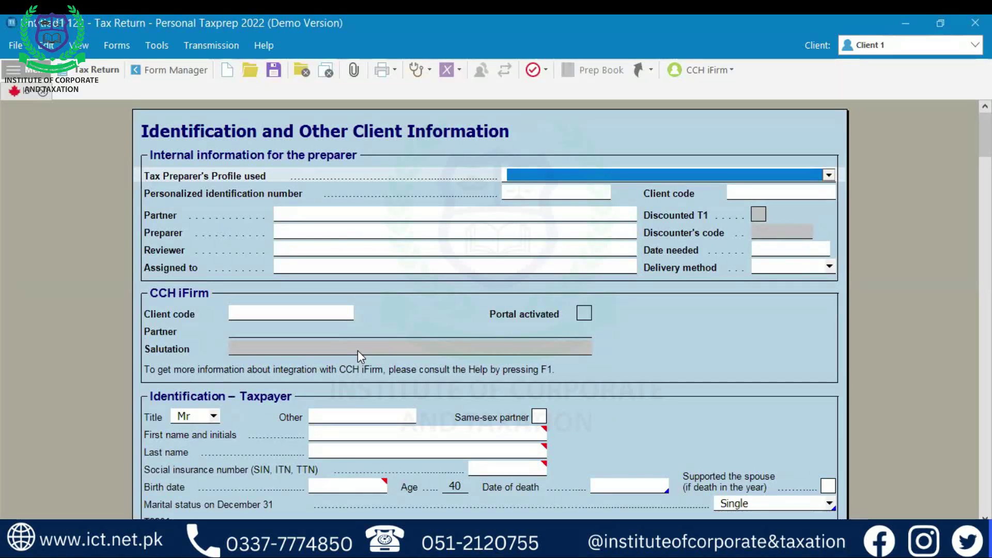
{"action": "scroll", "coordinate": [357, 350], "scroll_direction": "down", "scroll_amount": 1}
{"action": "scroll", "coordinate": [357, 350], "scroll_direction": "up", "scroll_amount": 1}
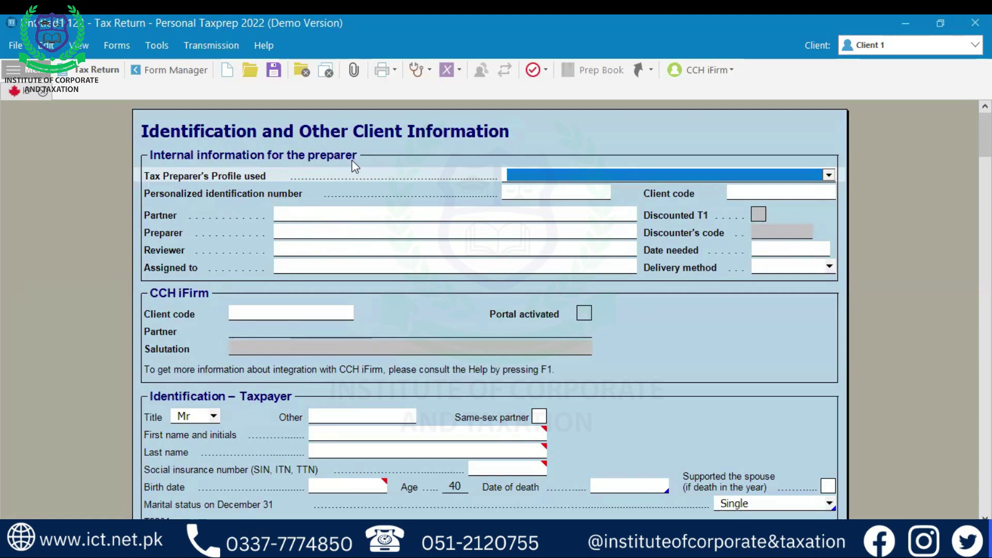
{"action": "left_click", "coordinate": [829, 177]}
{"action": "left_click", "coordinate": [828, 176]}
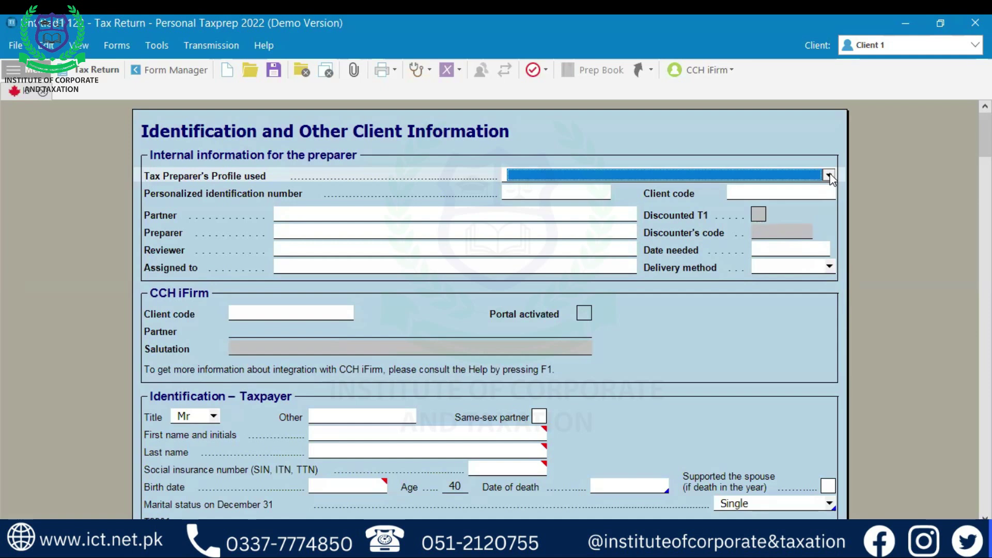
{"action": "left_click", "coordinate": [333, 221]}
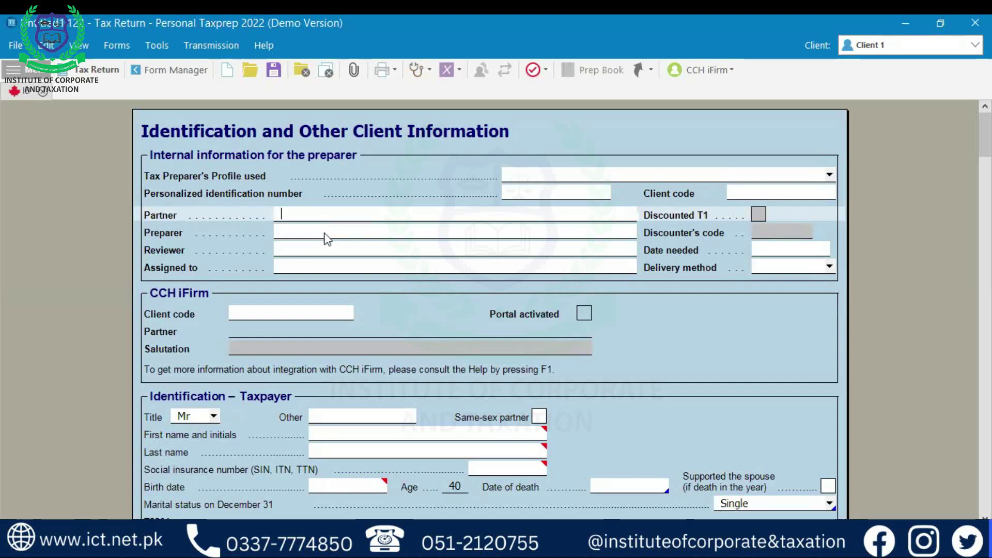
{"action": "left_click", "coordinate": [326, 239]}
{"action": "left_click", "coordinate": [328, 256]}
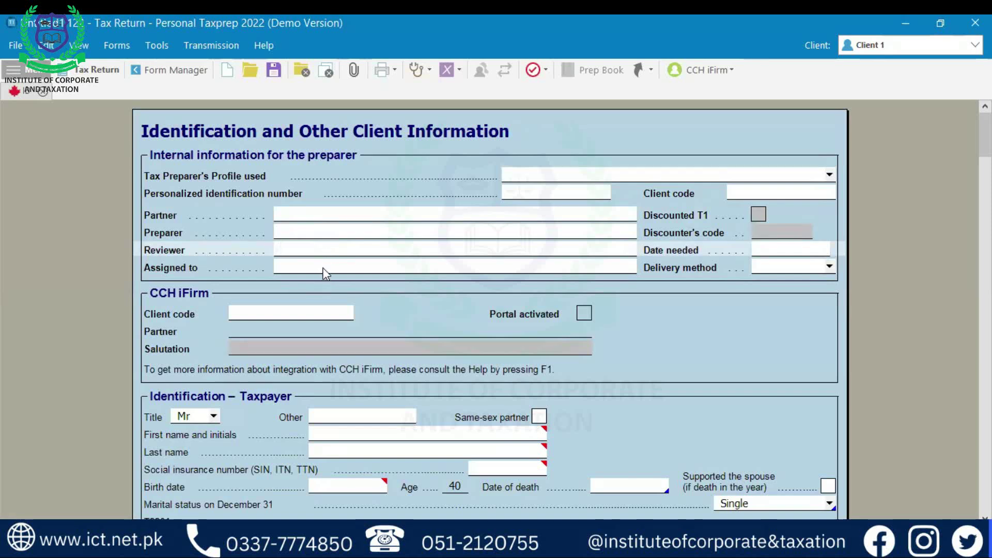
{"action": "left_click", "coordinate": [323, 268]}
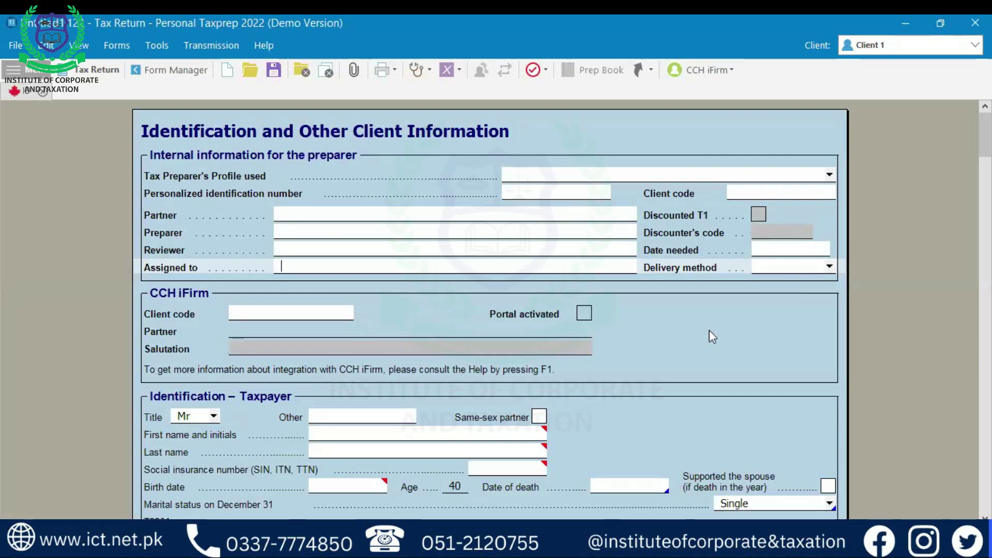
- Scroll the Identification form to check the Identification – Taxpayer and Mailing address sections
{"action": "scroll", "coordinate": [709, 331], "scroll_direction": "down", "scroll_amount": 1}
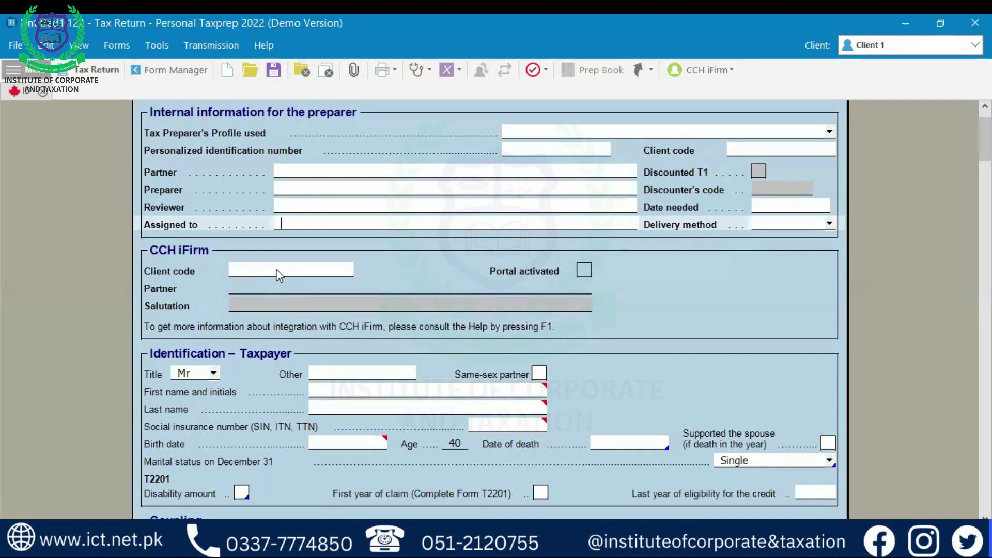
{"action": "scroll", "coordinate": [363, 237], "scroll_direction": "up", "scroll_amount": 1}
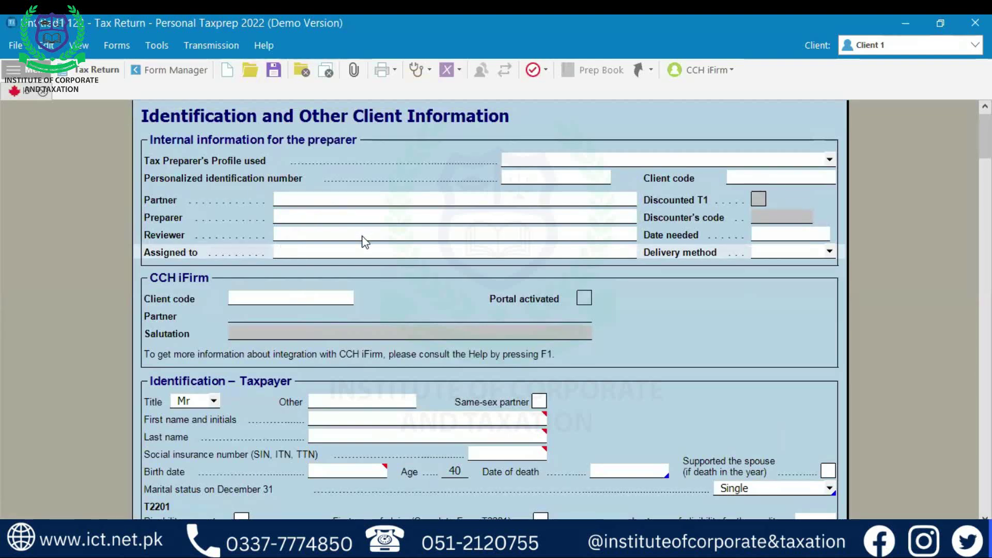
{"action": "scroll", "coordinate": [364, 241], "scroll_direction": "down", "scroll_amount": 4}
{"action": "scroll", "coordinate": [364, 241], "scroll_direction": "up", "scroll_amount": 1}
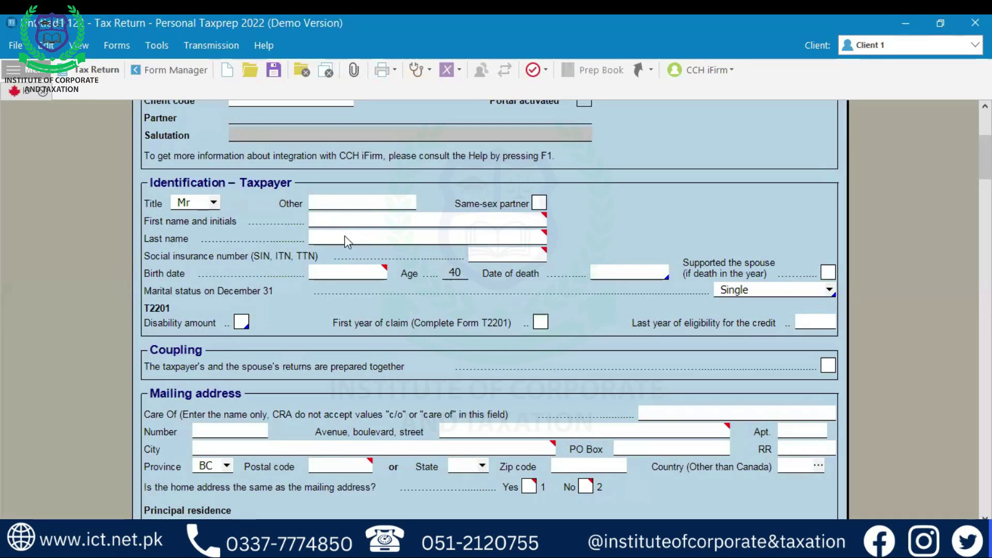
- Enter the taxpayer's first name and last name, ending on the SIN field
{"action": "left_click", "coordinate": [367, 221]}
{"action": "key", "text": "Tab"}
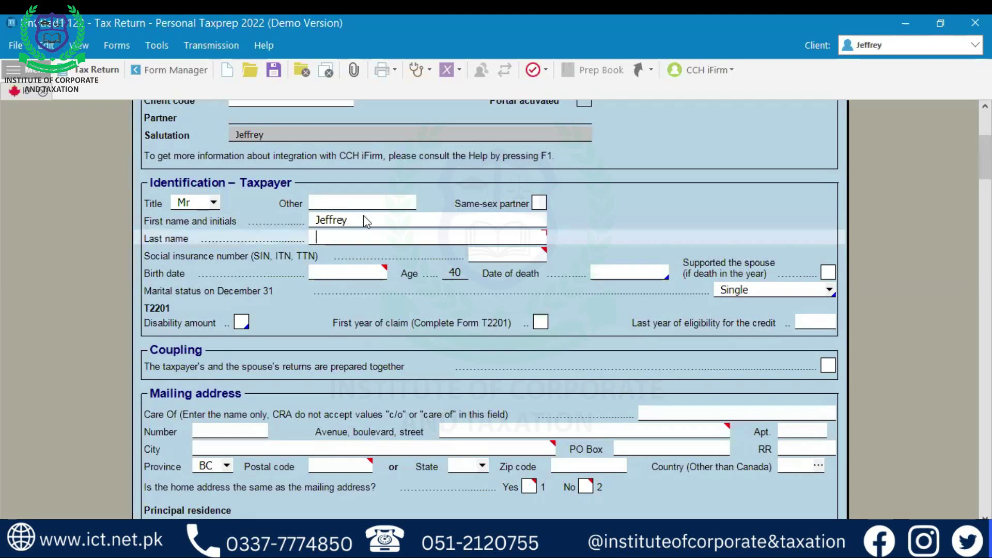
{"action": "key", "text": "Tab"}
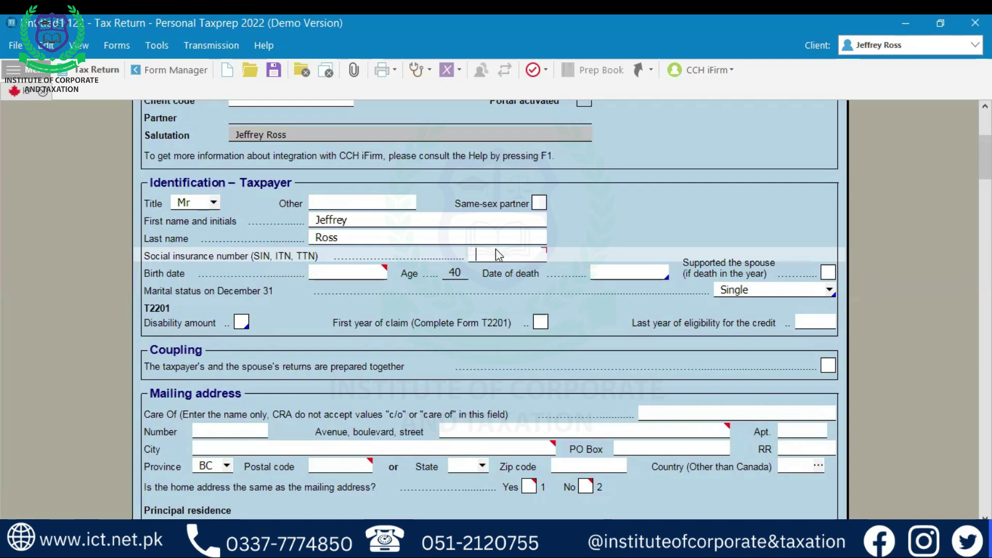
- Enter the taxpayer's social insurance number and accept it despite the warning
{"action": "type", "text": "000"}
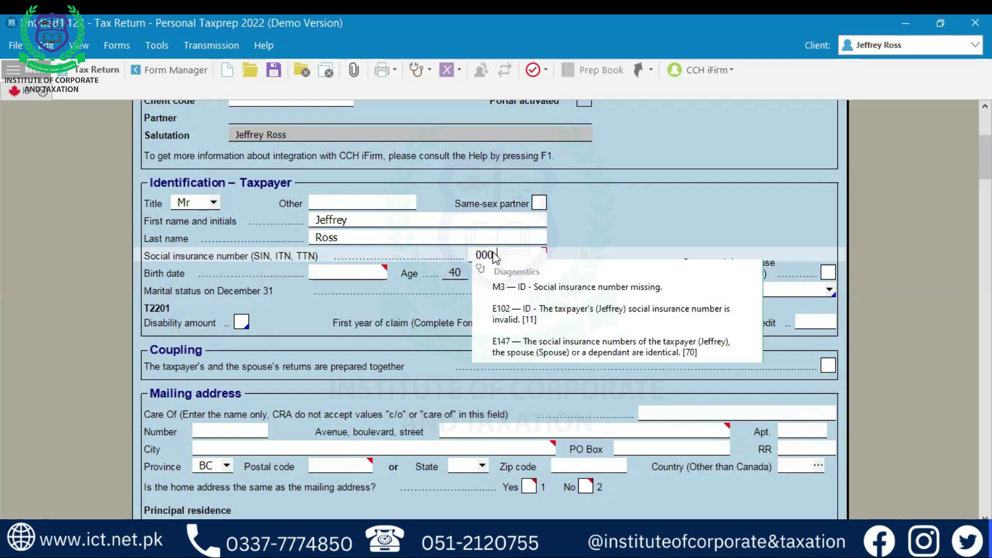
{"action": "type", "text": " 000 000"}
{"action": "key", "text": "Tab"}
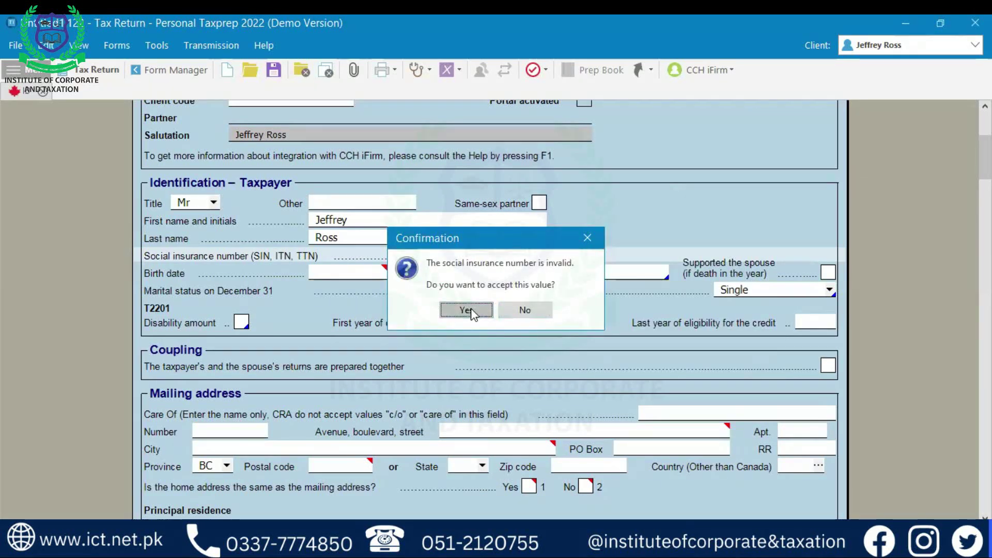
{"action": "left_click", "coordinate": [470, 308]}
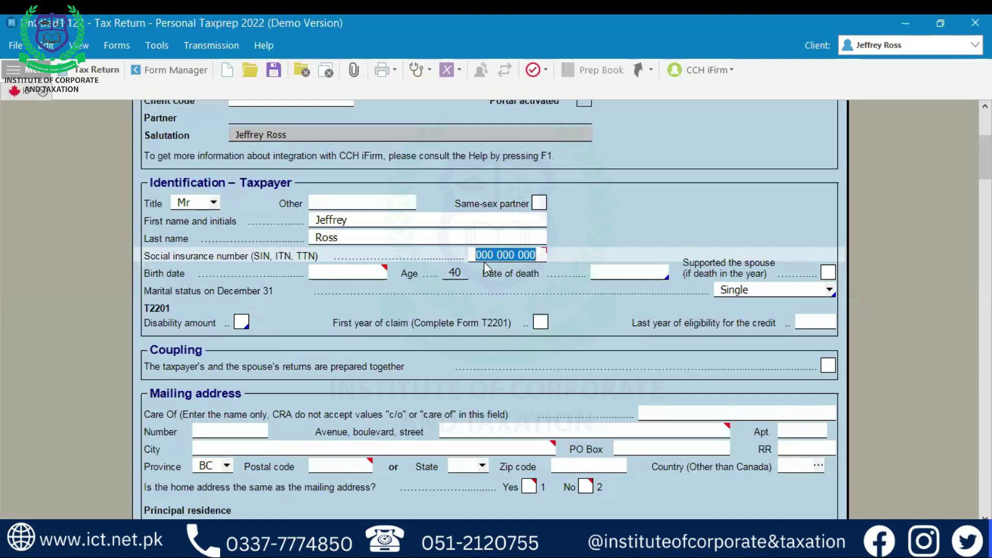
- Set the taxpayer's birth date to 1990-01-01 so the age recalculates to 32
{"action": "mouse_move", "coordinate": [488, 257]}
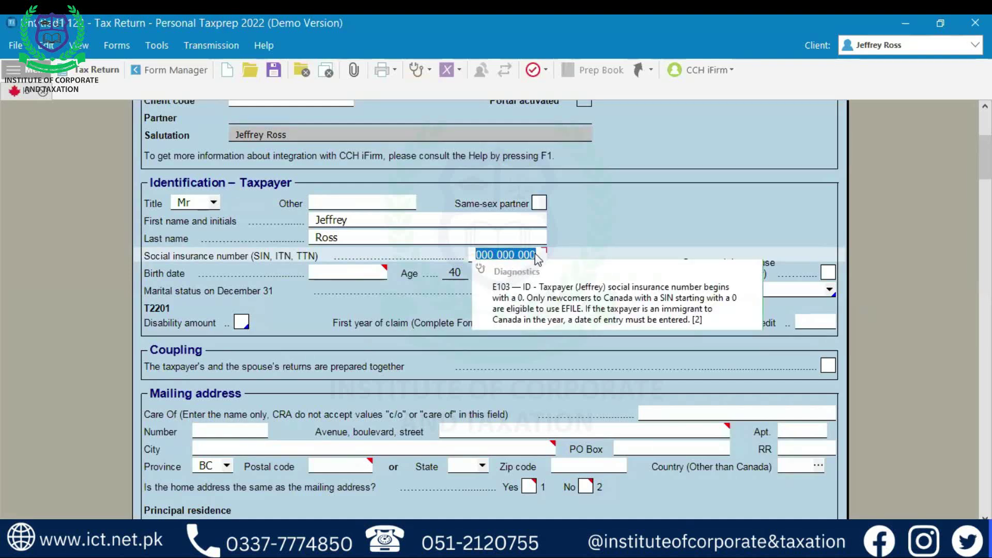
{"action": "left_click", "coordinate": [336, 273]}
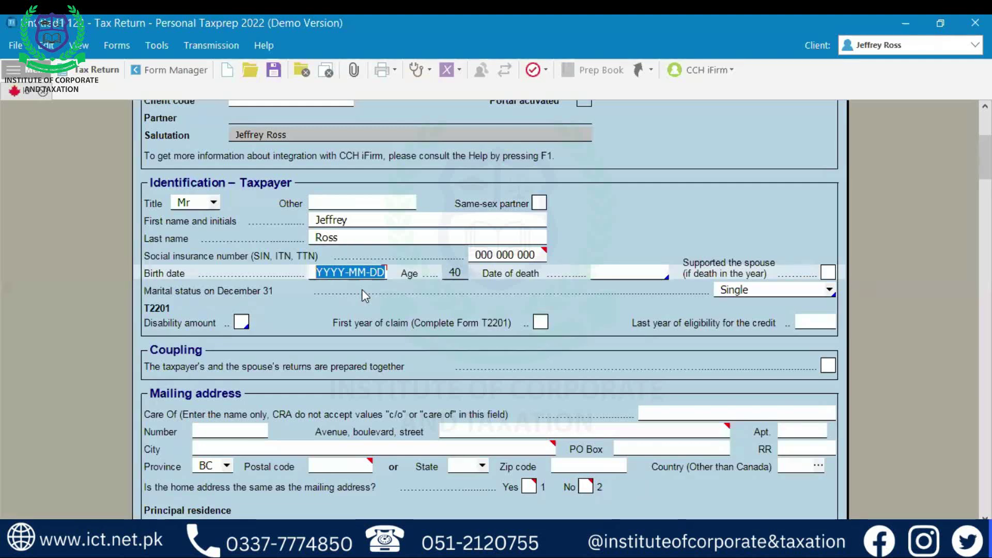
{"action": "type", "text": "1990-01-"}
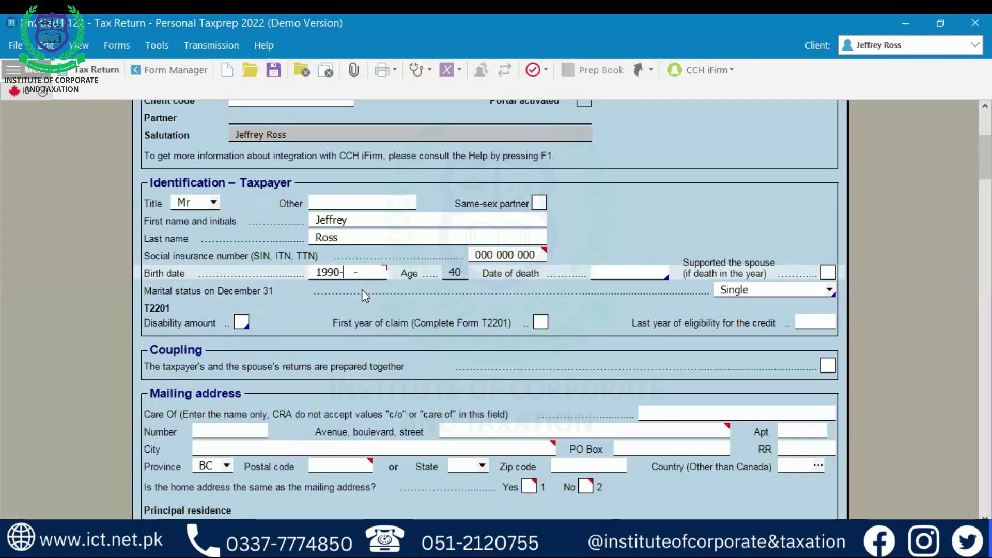
{"action": "type", "text": "01"}
{"action": "key", "text": "Tab"}
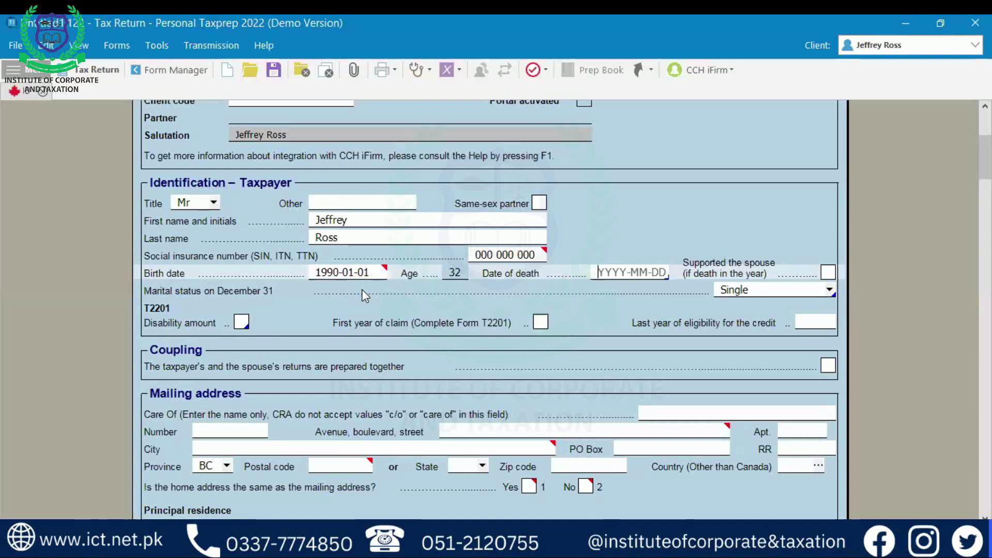
{"action": "left_click", "coordinate": [833, 291]}
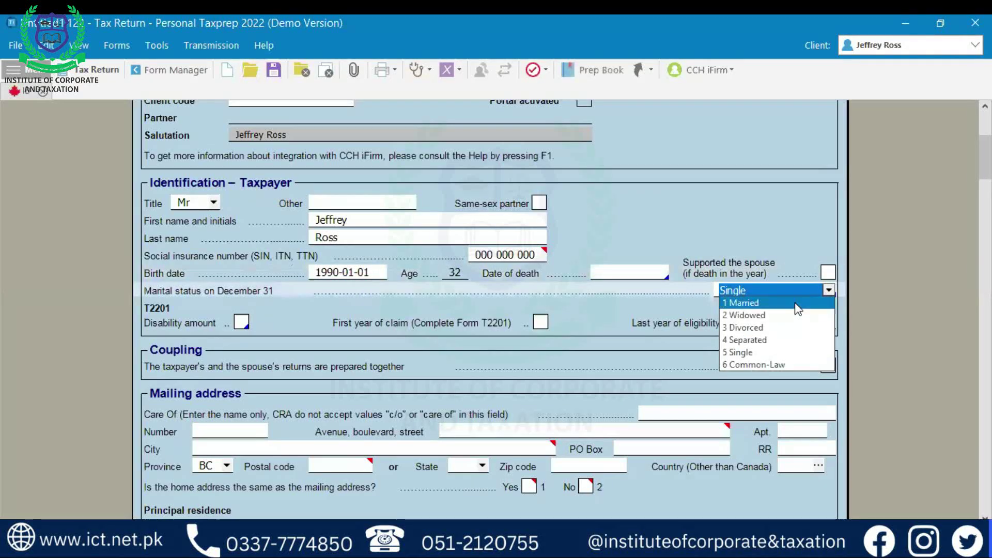
{"action": "left_click", "coordinate": [778, 352]}
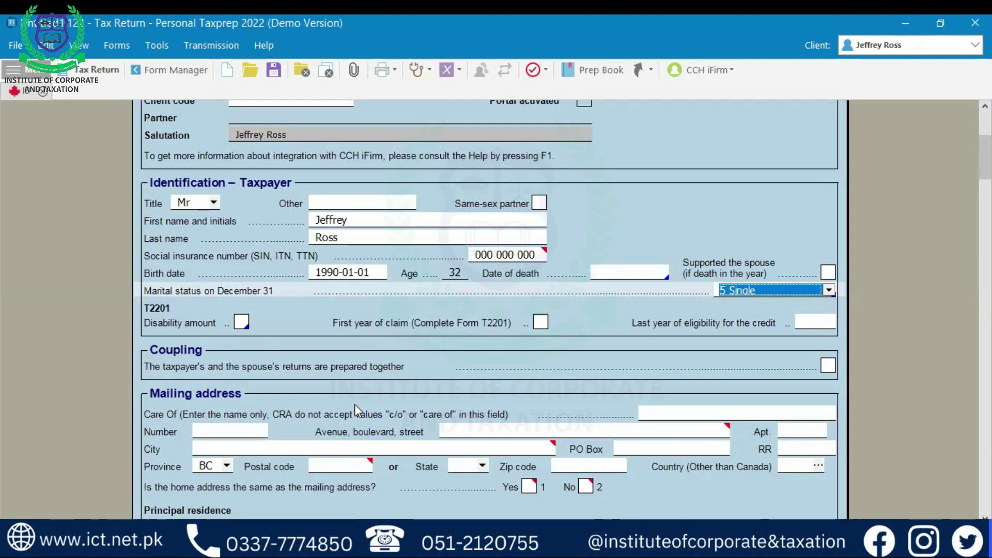
{"action": "left_click", "coordinate": [241, 323]}
{"action": "left_click", "coordinate": [241, 323]}
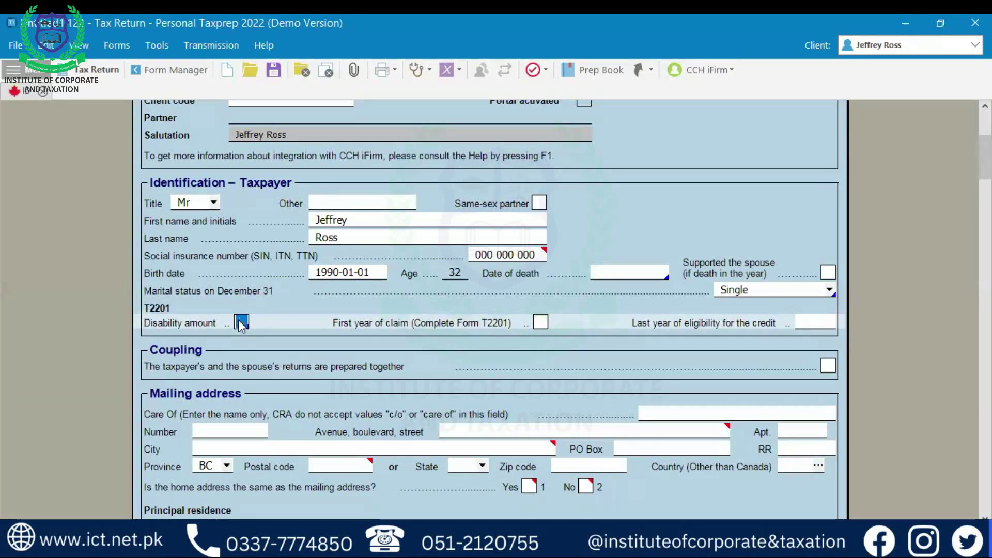
{"action": "left_click", "coordinate": [241, 322]}
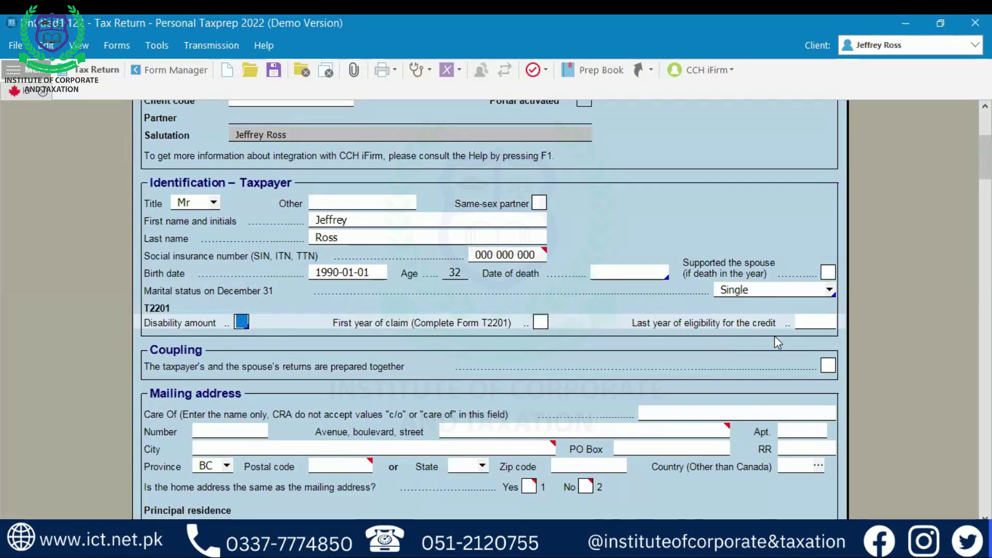
{"action": "left_click", "coordinate": [819, 325]}
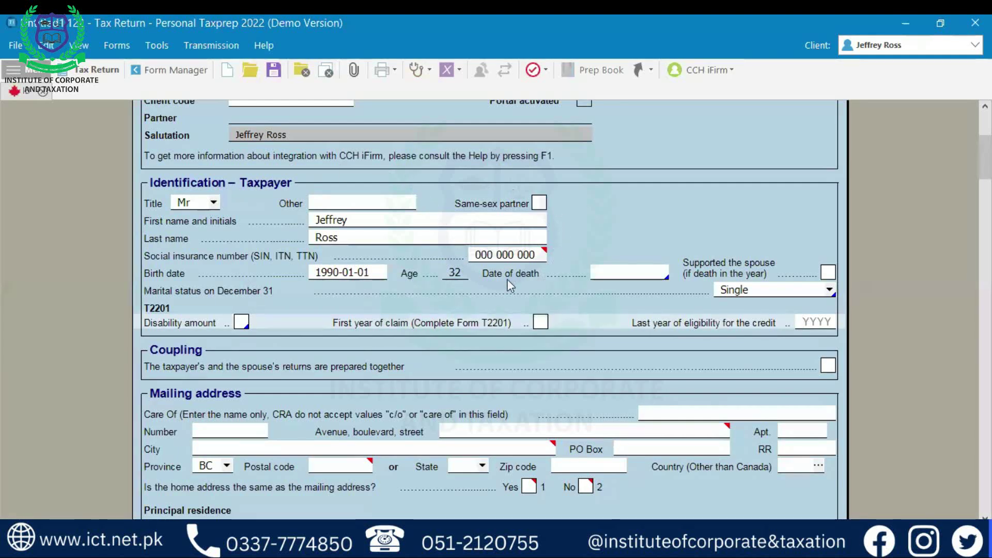
{"action": "scroll", "coordinate": [451, 299], "scroll_direction": "down", "scroll_amount": 3}
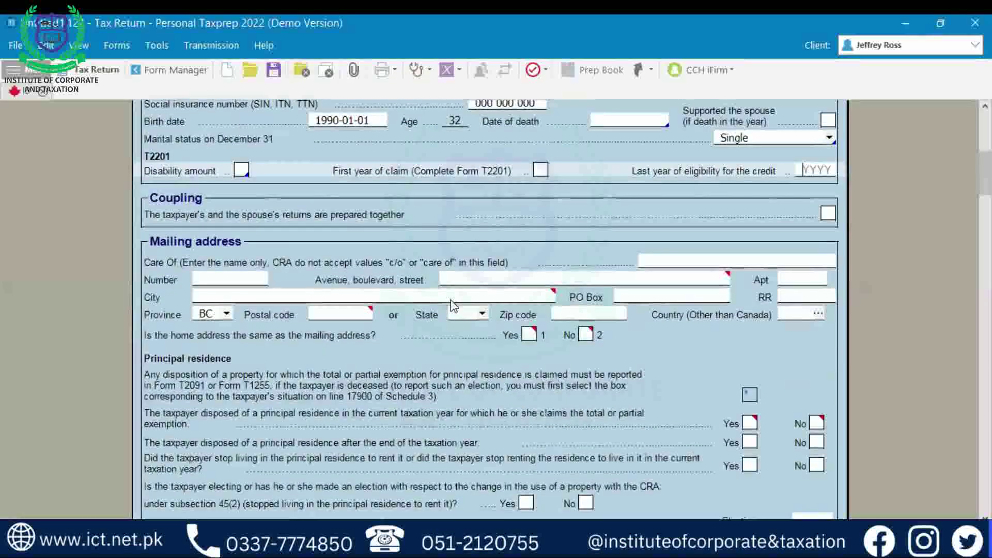
{"action": "scroll", "coordinate": [182, 227], "scroll_direction": "up", "scroll_amount": 1}
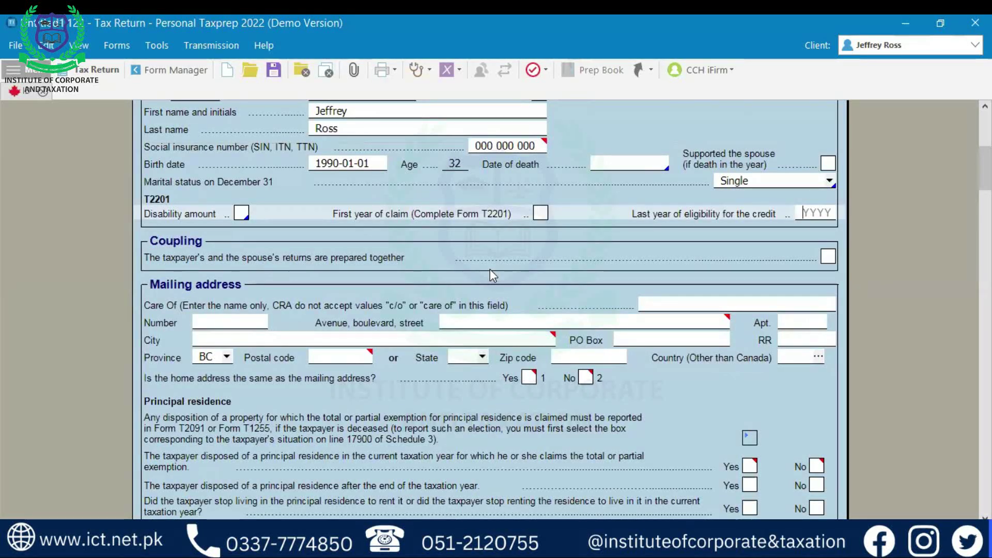
{"action": "left_click", "coordinate": [831, 253]}
{"action": "left_click", "coordinate": [831, 255]}
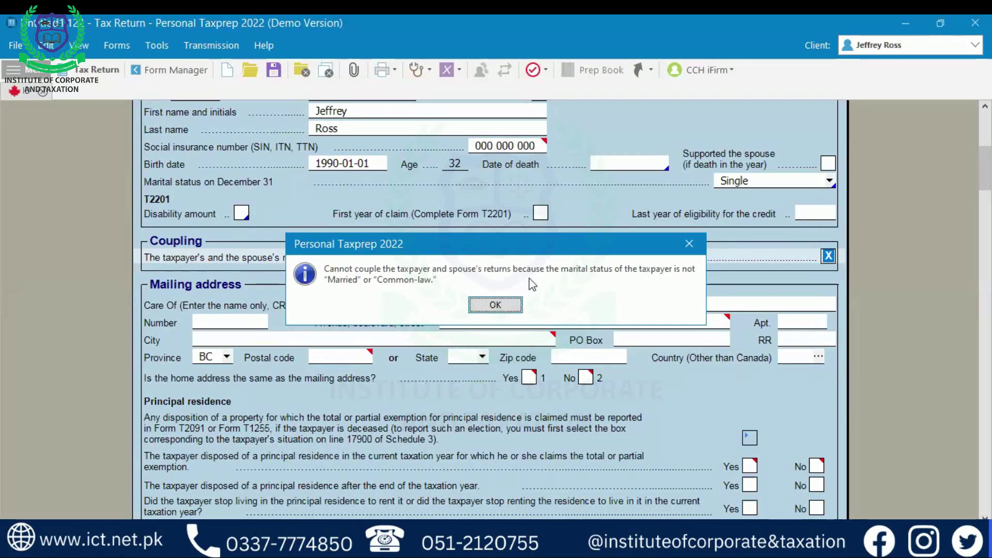
{"action": "left_click", "coordinate": [511, 305]}
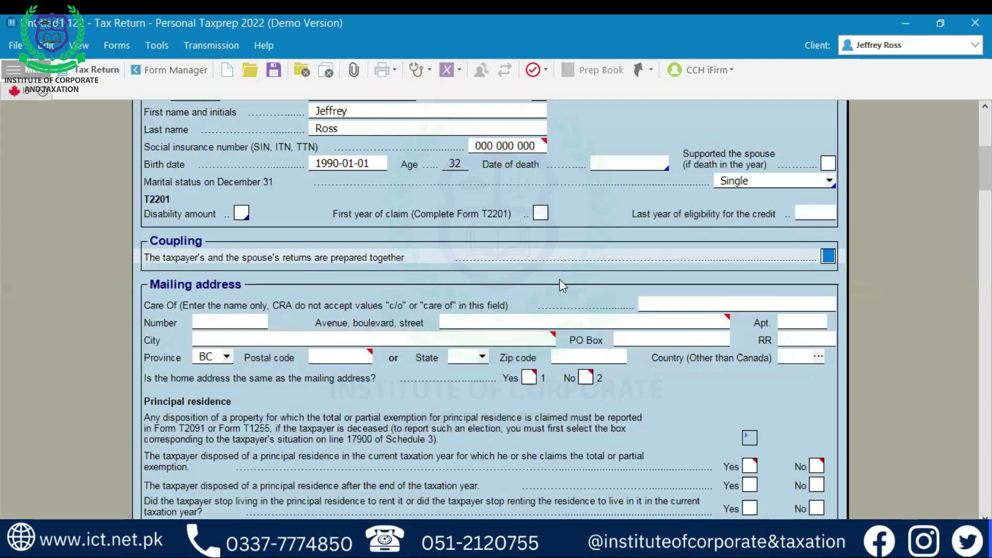
{"action": "scroll", "coordinate": [560, 279], "scroll_direction": "up", "scroll_amount": 4}
{"action": "scroll", "coordinate": [560, 280], "scroll_direction": "down", "scroll_amount": 3}
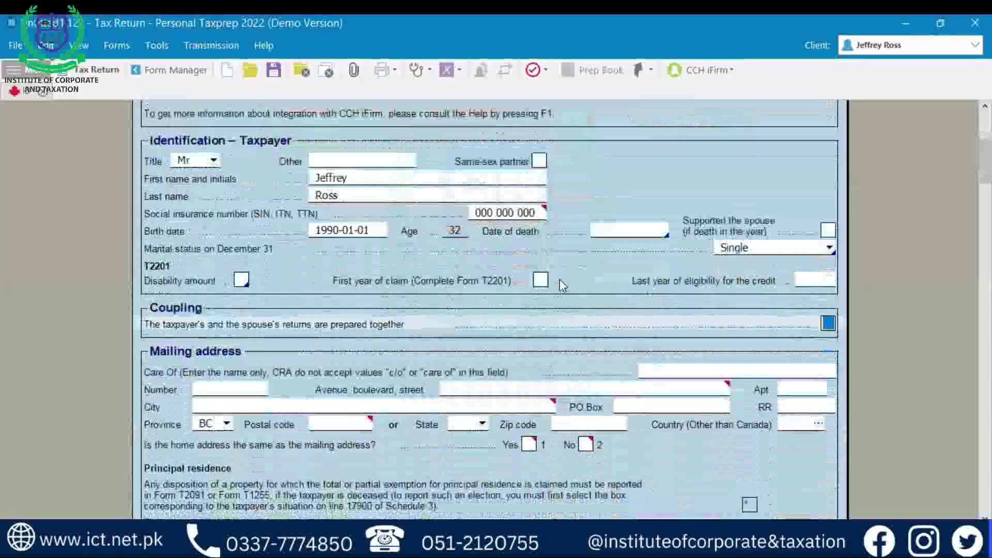
{"action": "scroll", "coordinate": [560, 279], "scroll_direction": "down", "scroll_amount": 3}
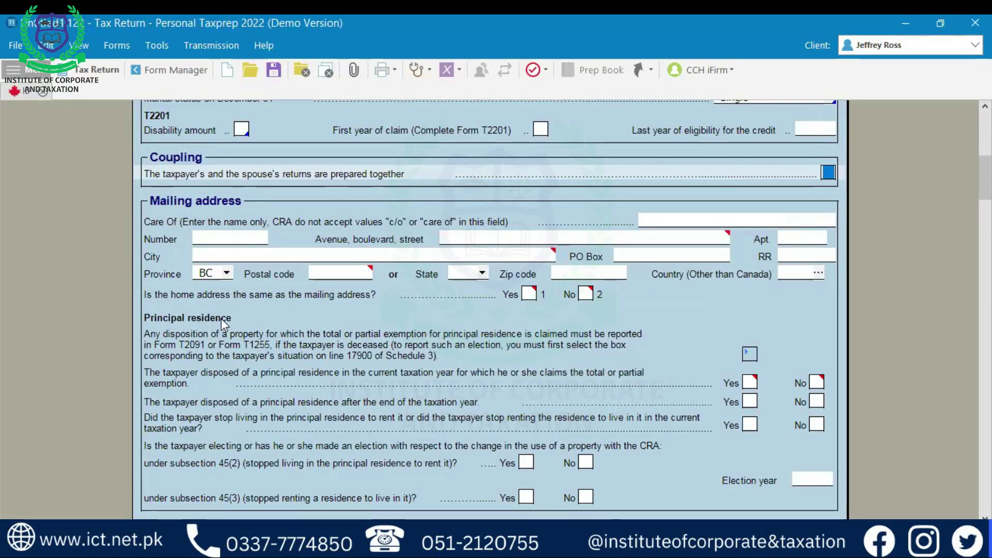
- Enter the mailing address street number, street name and apartment number
{"action": "left_click", "coordinate": [257, 239]}
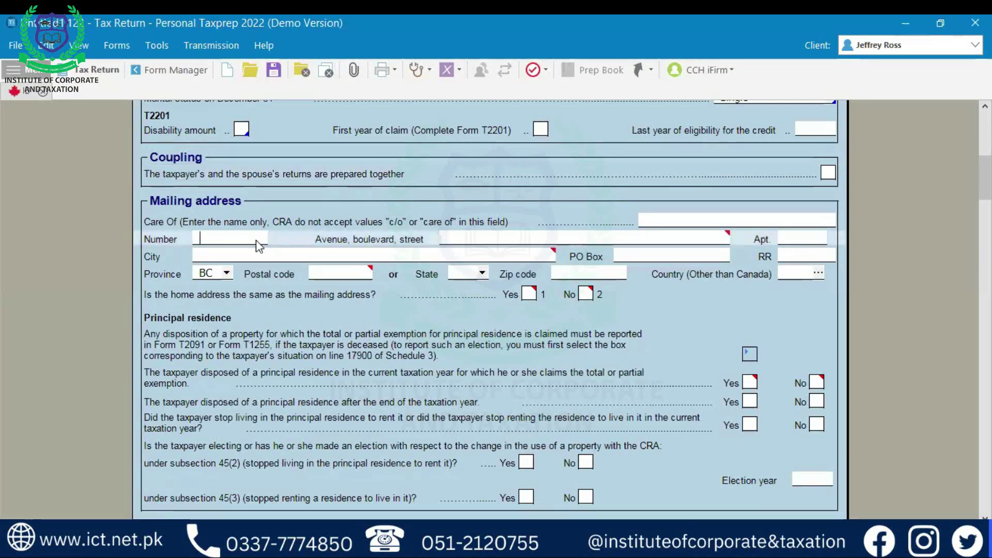
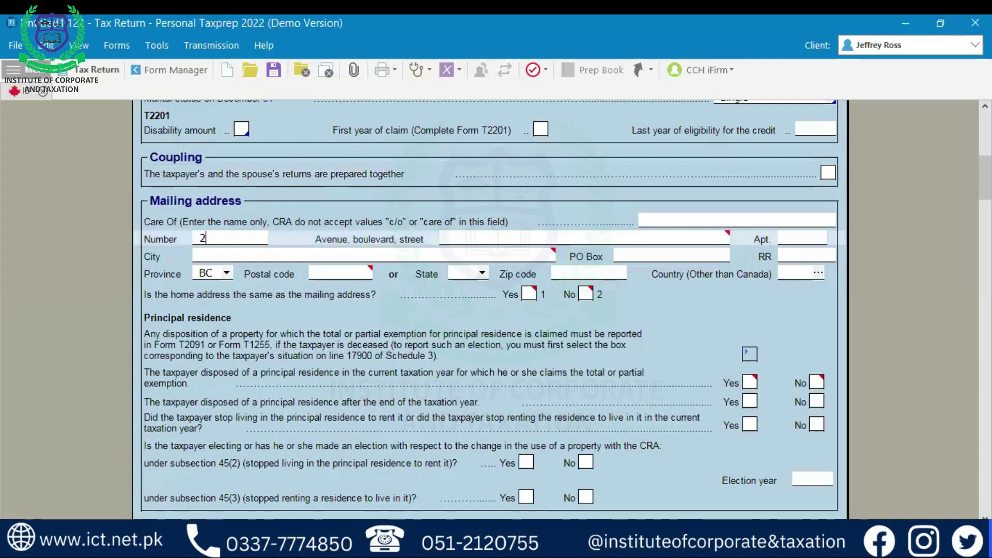
{"action": "key", "text": "Tab"}
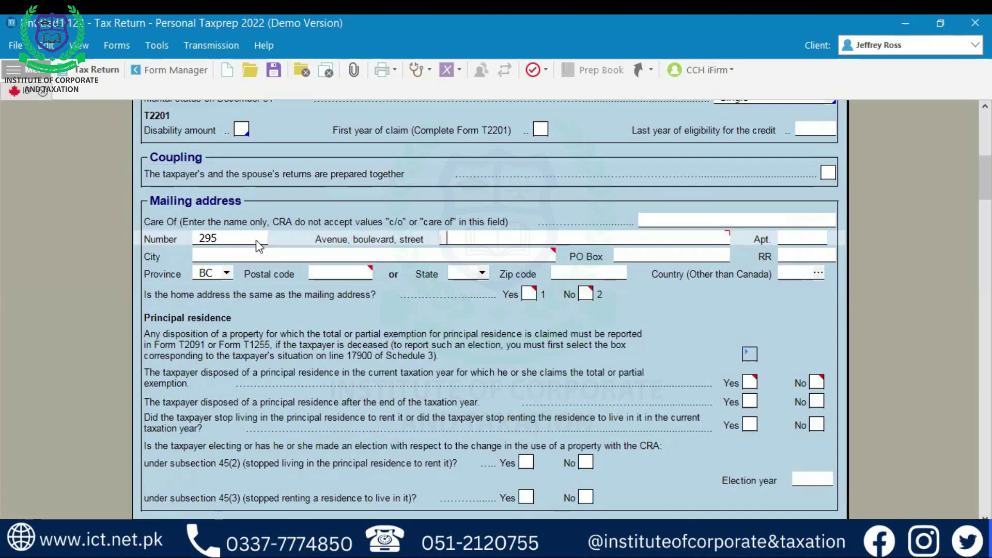
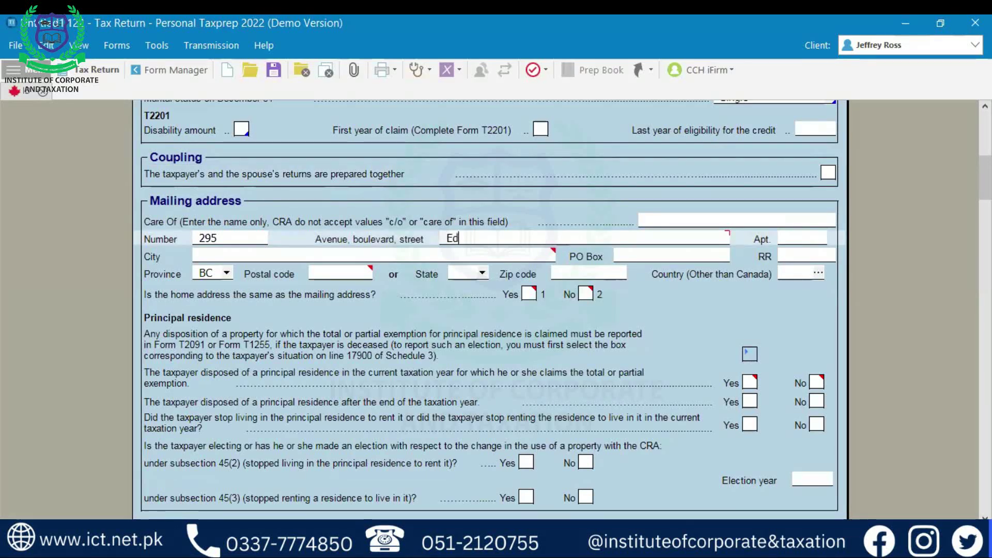
{"action": "key", "text": "Tab"}
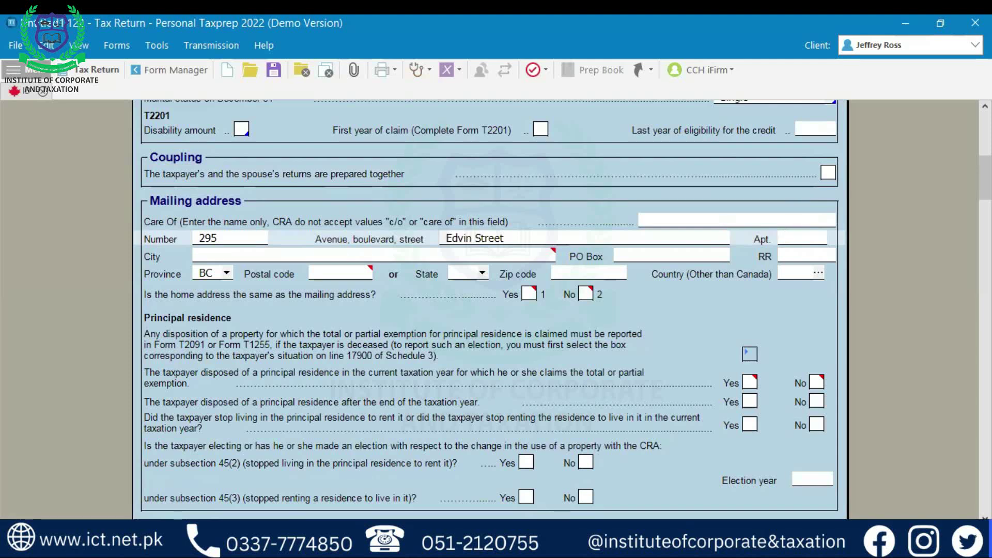
{"action": "type", "text": "987"}
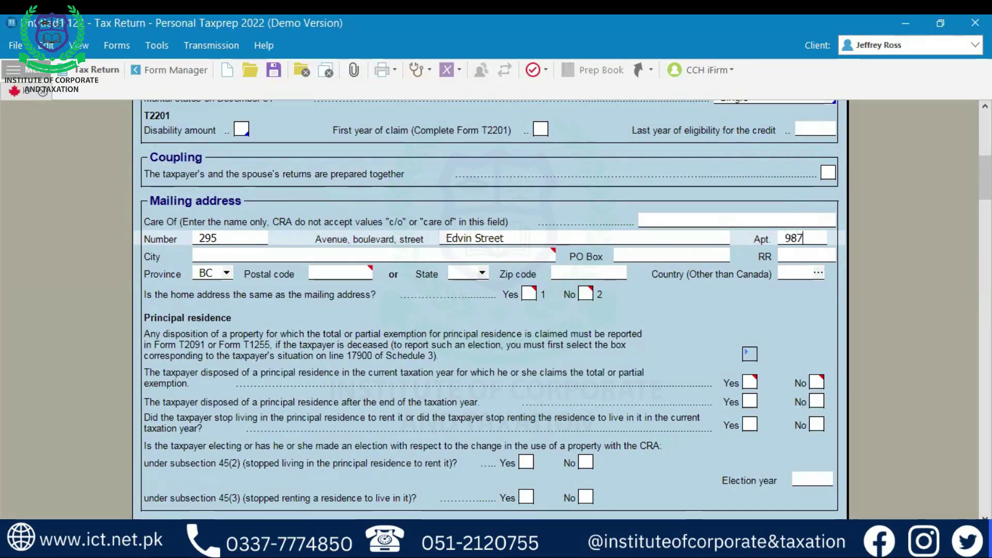
{"action": "key", "text": "Tab"}
- Enter the mailing address city, province ON and postal code
{"action": "type", "text": "Toronto"}
{"action": "key", "text": "Tab"}
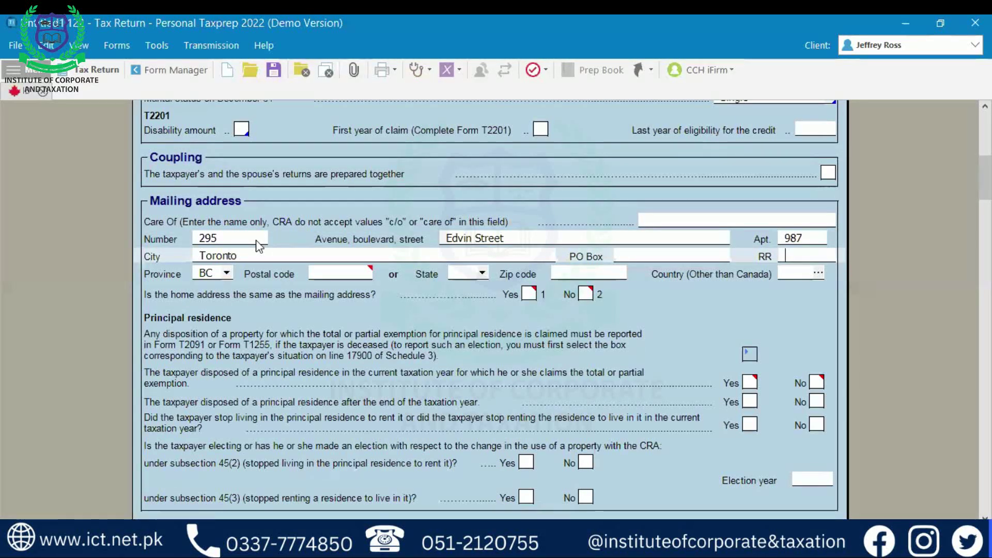
{"action": "key", "text": "Tab"}
{"action": "type", "text": "ON"}
{"action": "key", "text": "Tab"}
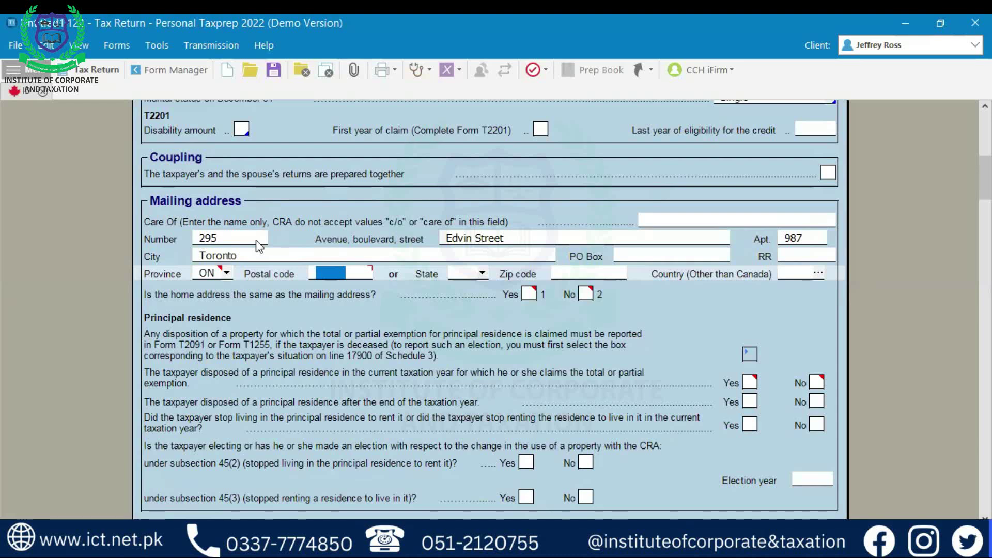
{"action": "type", "text": "B"}
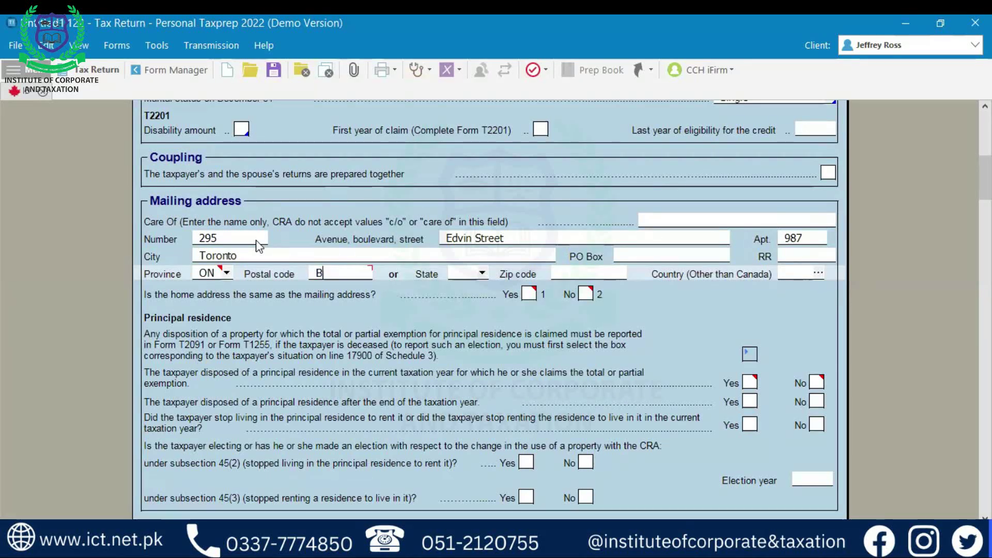
{"action": "key", "text": "BackSpace"}
{"action": "type", "text": "B7"}
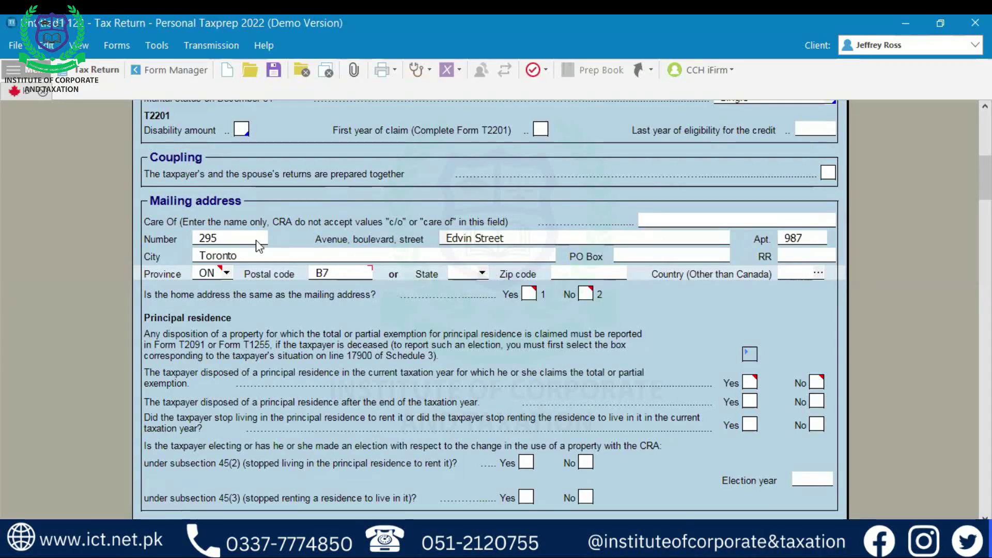
{"action": "type", "text": "Z 1X2"}
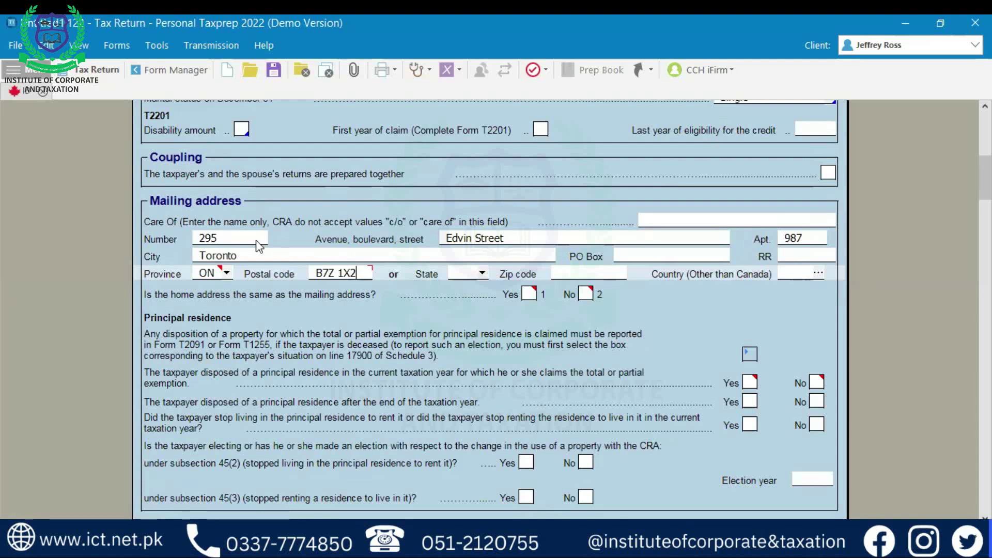
{"action": "key", "text": "Tab"}
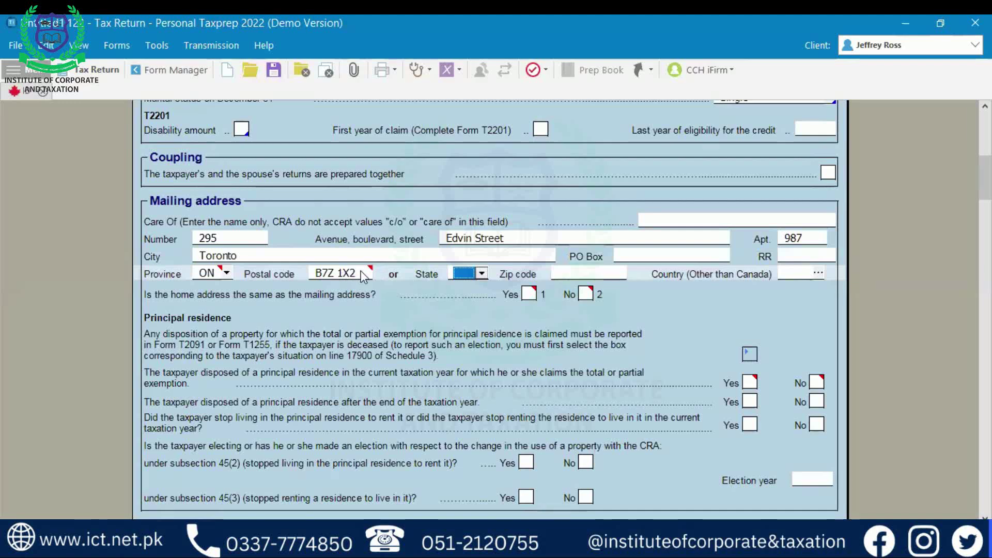
{"action": "mouse_move", "coordinate": [362, 276]}
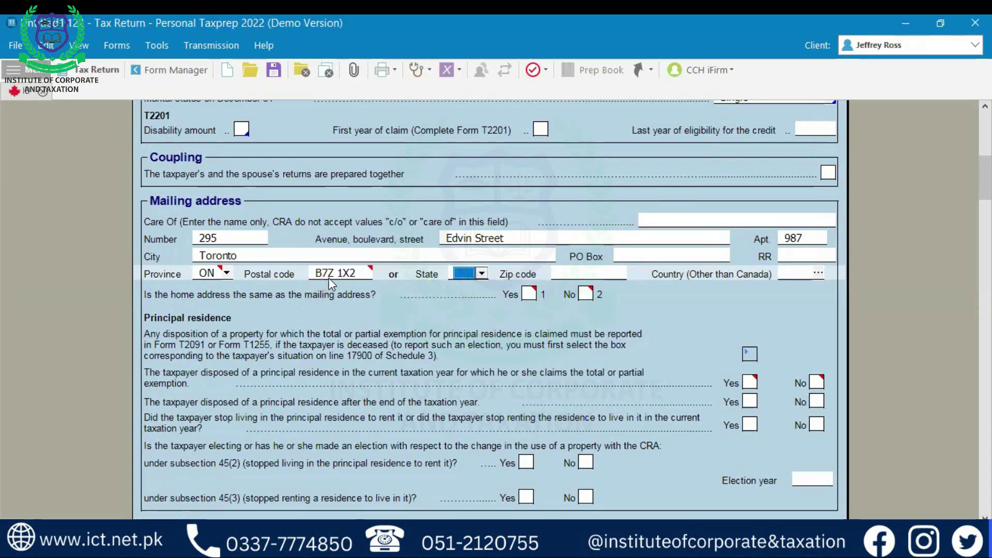
{"action": "mouse_move", "coordinate": [316, 281]}
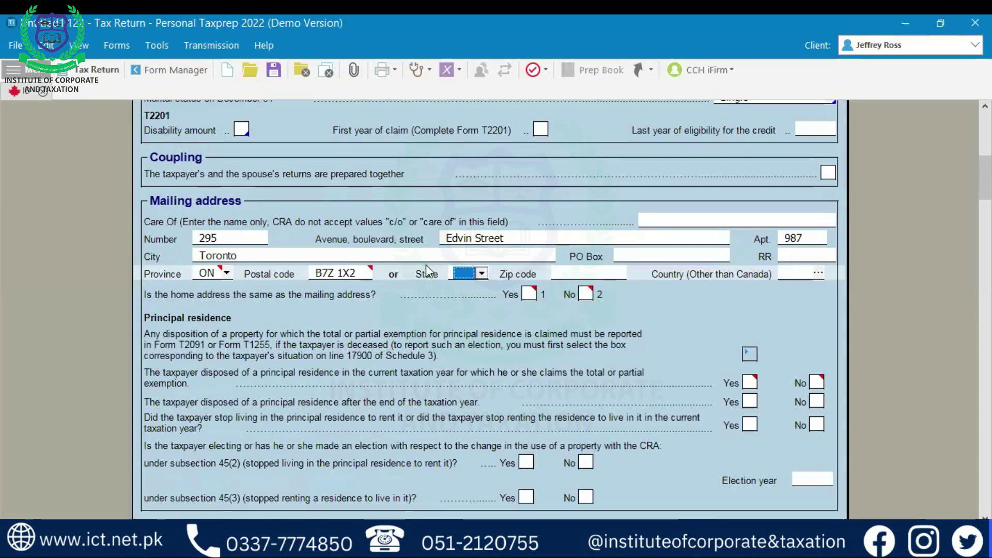
- Dismiss the US State dropdown without selecting a state
{"action": "left_click", "coordinate": [481, 275]}
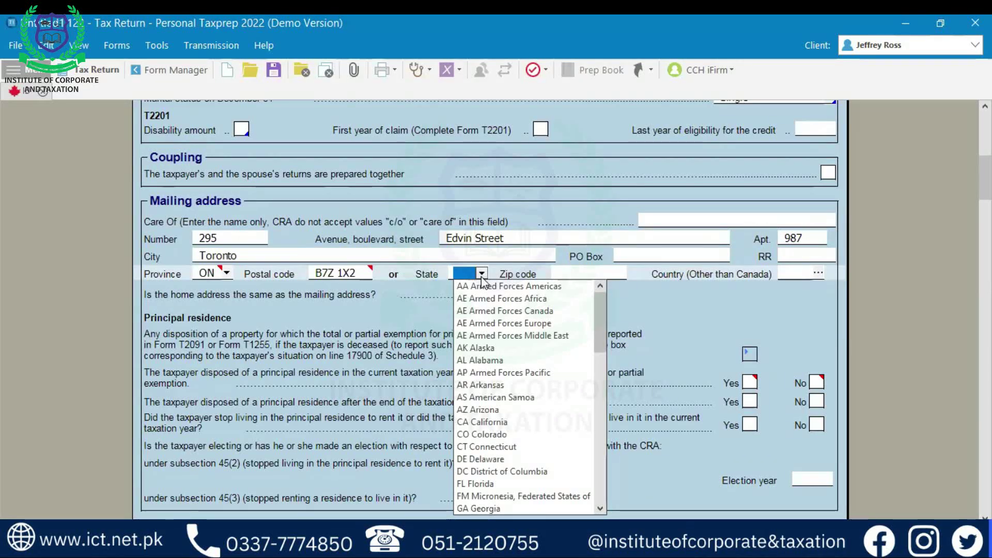
{"action": "scroll", "coordinate": [493, 432], "scroll_direction": "down", "scroll_amount": 15}
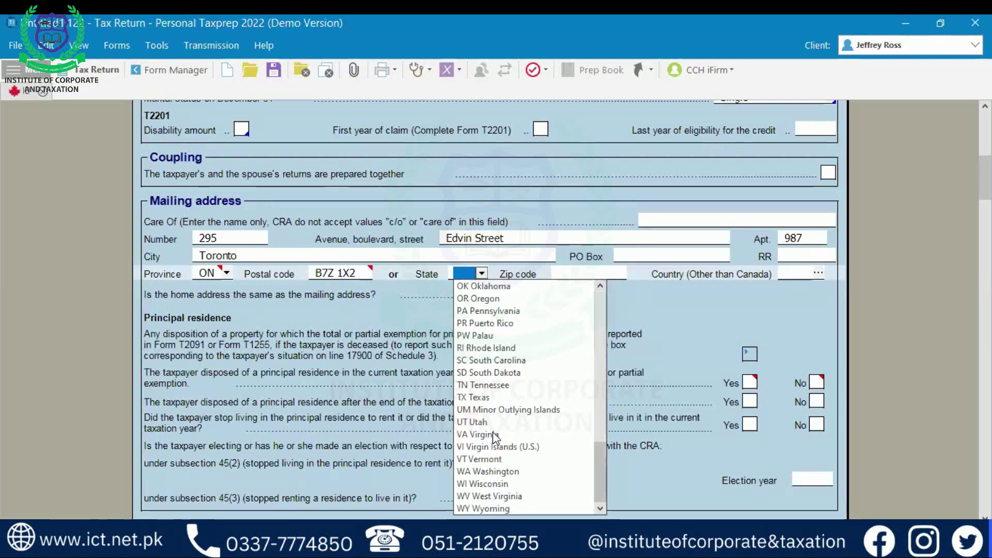
{"action": "scroll", "coordinate": [492, 432], "scroll_direction": "up", "scroll_amount": 15}
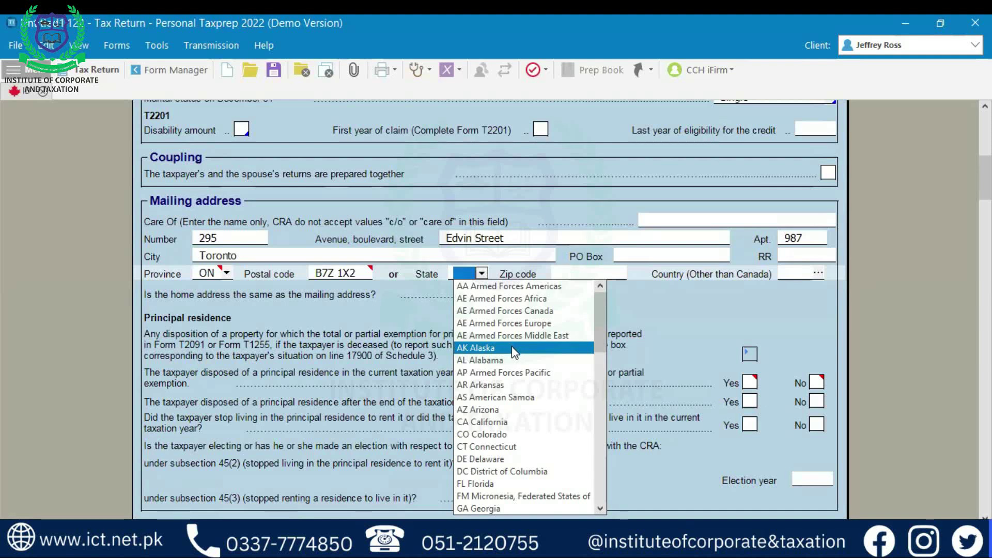
{"action": "left_click", "coordinate": [726, 310]}
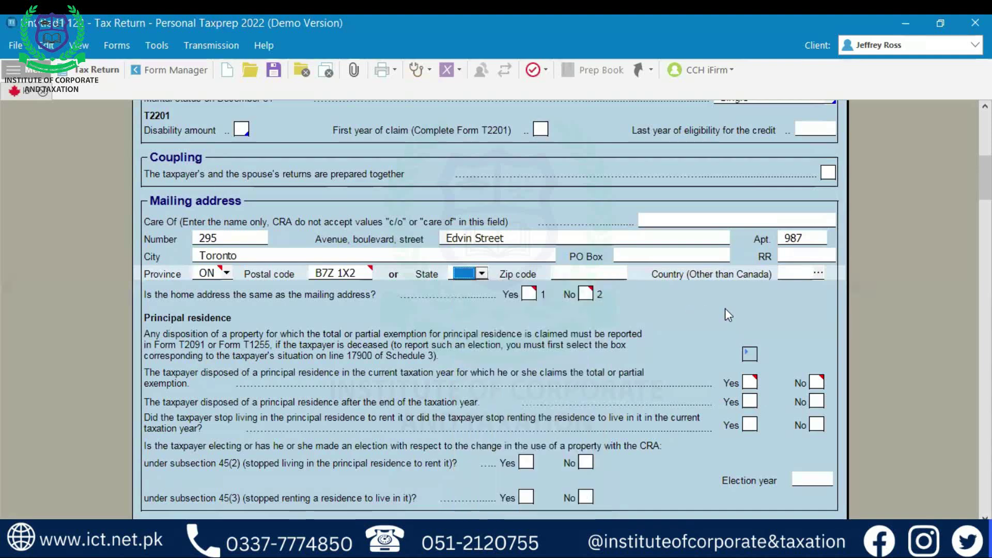
{"action": "left_click", "coordinate": [611, 275]}
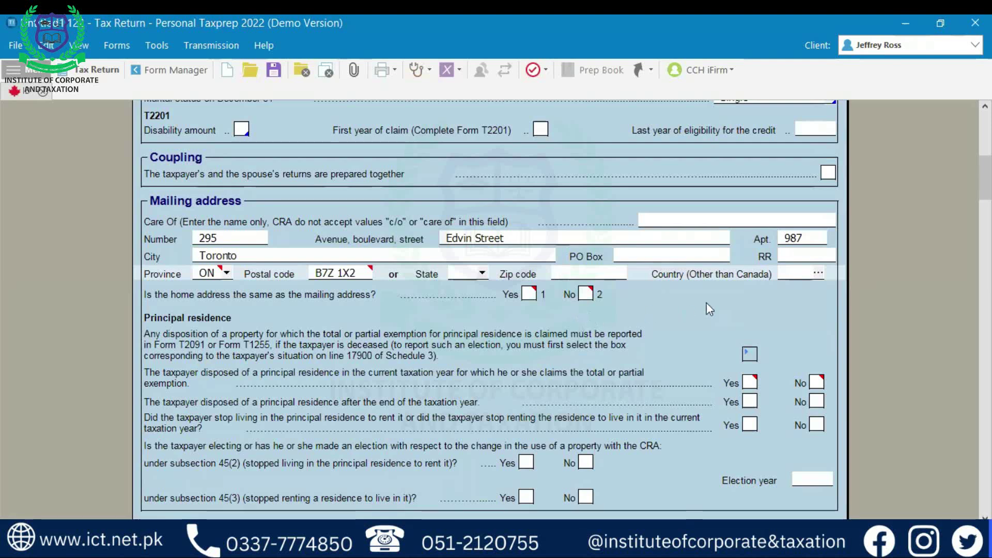
{"action": "left_click", "coordinate": [815, 274]}
{"action": "scroll", "coordinate": [483, 323], "scroll_direction": "down", "scroll_amount": 5}
{"action": "scroll", "coordinate": [483, 324], "scroll_direction": "down", "scroll_amount": 3}
{"action": "scroll", "coordinate": [483, 323], "scroll_direction": "down", "scroll_amount": 10}
{"action": "scroll", "coordinate": [483, 323], "scroll_direction": "down", "scroll_amount": 11}
{"action": "scroll", "coordinate": [483, 324], "scroll_direction": "down", "scroll_amount": 12}
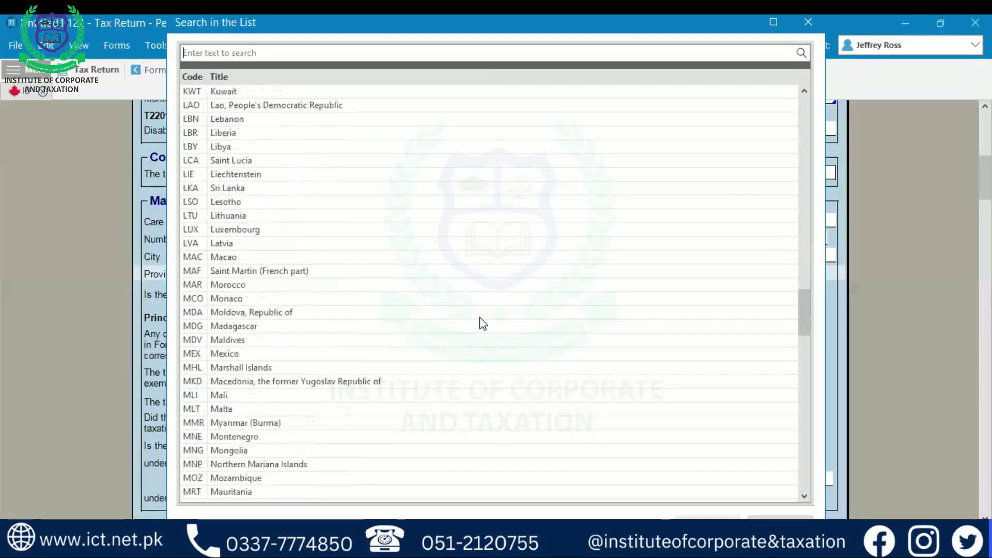
{"action": "scroll", "coordinate": [482, 323], "scroll_direction": "down", "scroll_amount": 3}
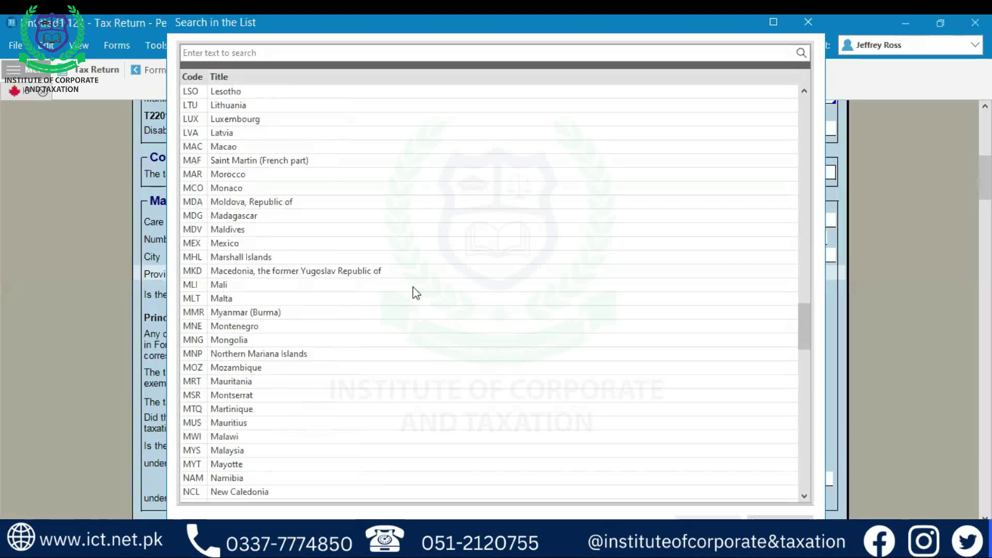
{"action": "scroll", "coordinate": [413, 290], "scroll_direction": "down", "scroll_amount": 2}
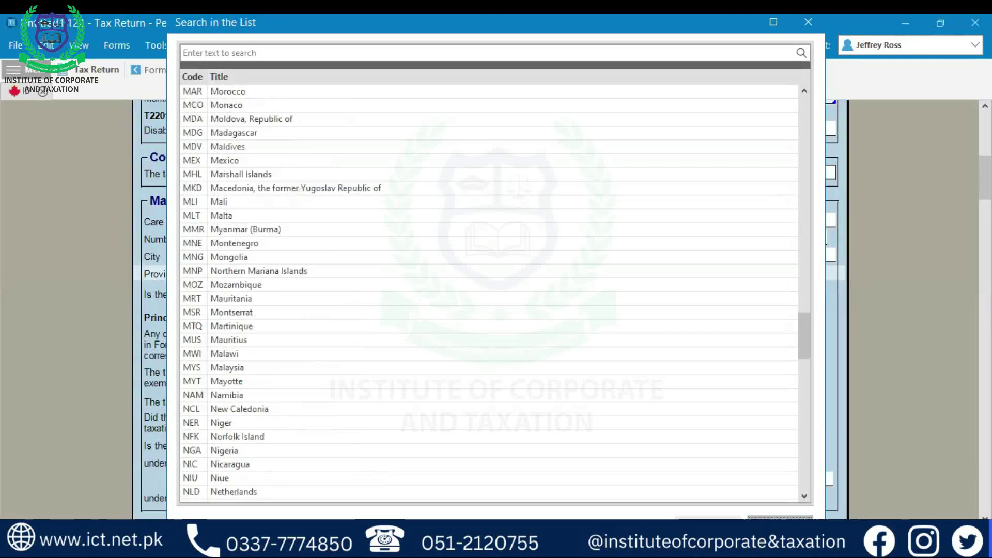
{"action": "key", "text": "Escape"}
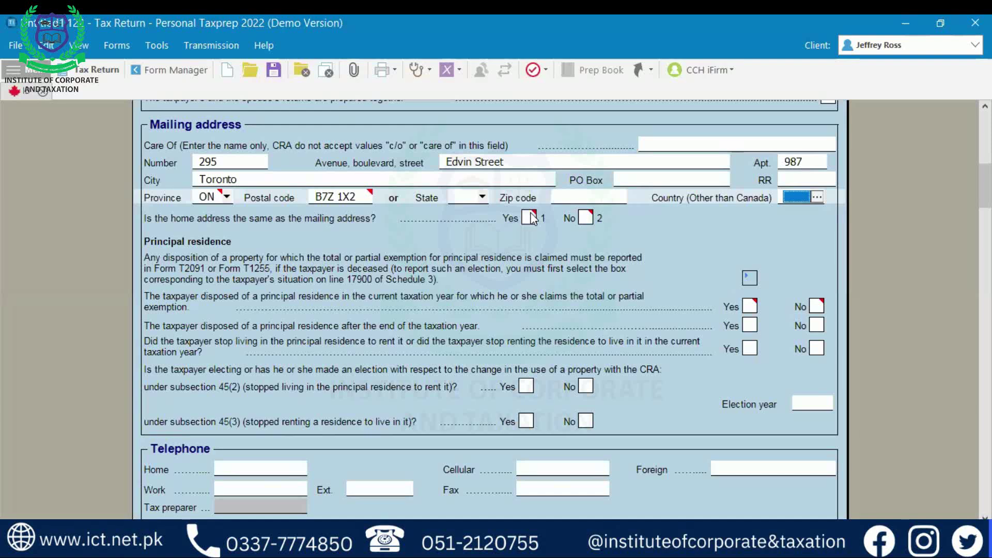
{"action": "left_click", "coordinate": [530, 218]}
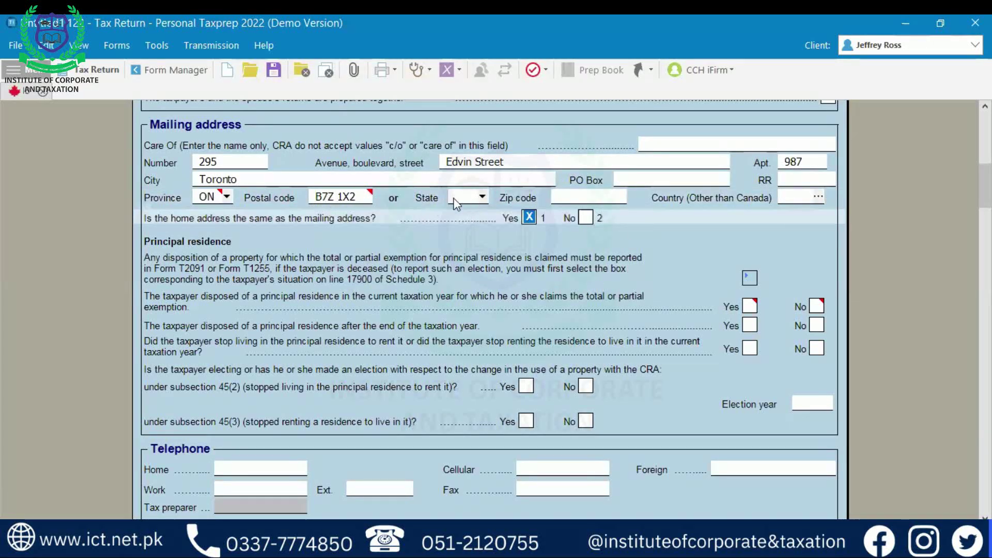
{"action": "left_click", "coordinate": [585, 217]}
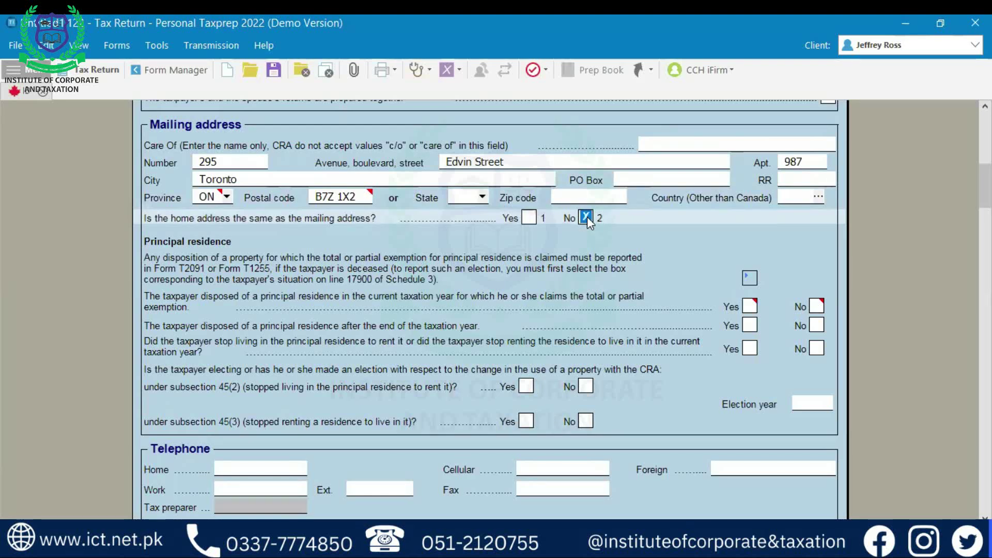
{"action": "scroll", "coordinate": [463, 306], "scroll_direction": "down", "scroll_amount": 15}
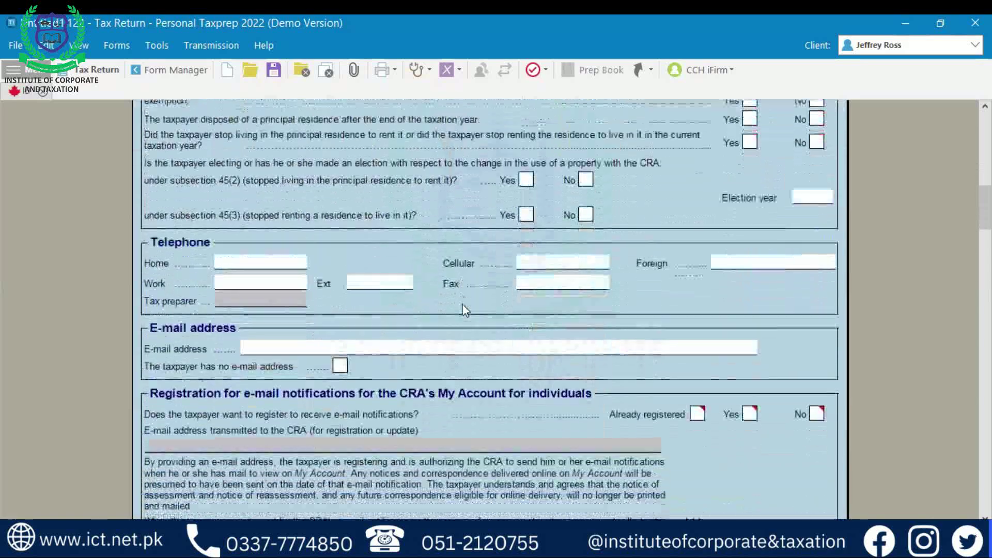
{"action": "scroll", "coordinate": [464, 309], "scroll_direction": "down", "scroll_amount": 1}
{"action": "scroll", "coordinate": [465, 309], "scroll_direction": "up", "scroll_amount": 15}
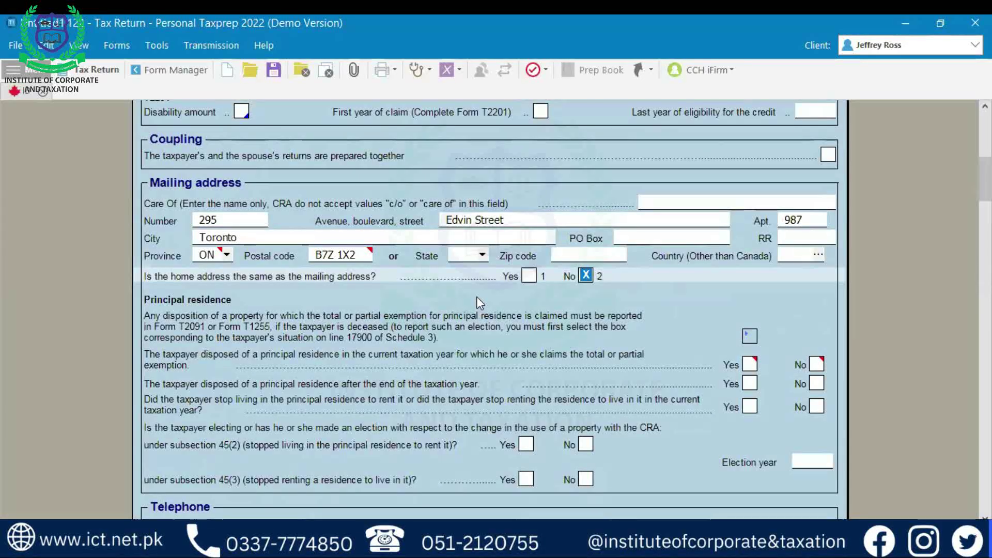
{"action": "left_click", "coordinate": [587, 275]}
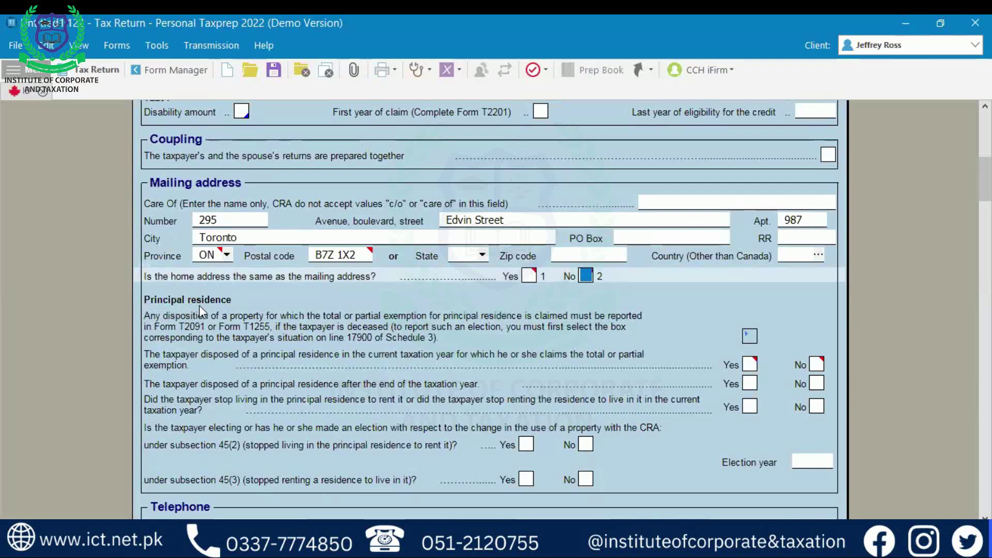